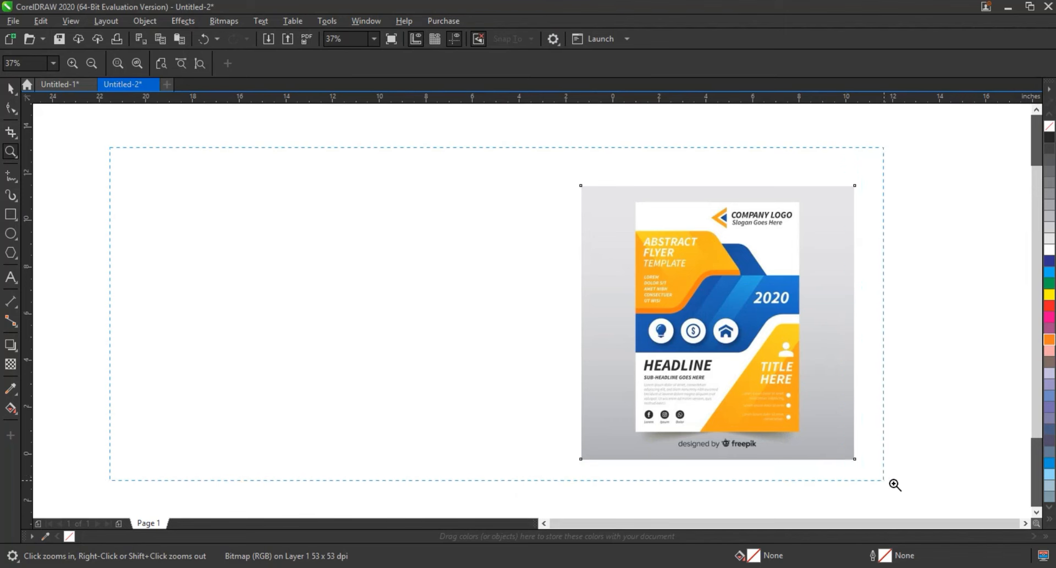
# - Draw a portrait rectangle about 9.45 by 13.35 inches beside the reference flyer, with a 4.0 pt outline
pyautogui.click(10, 214)
pyautogui.moveTo(222, 125); pyautogui.dragTo(488, 501)
pyautogui.press('space')
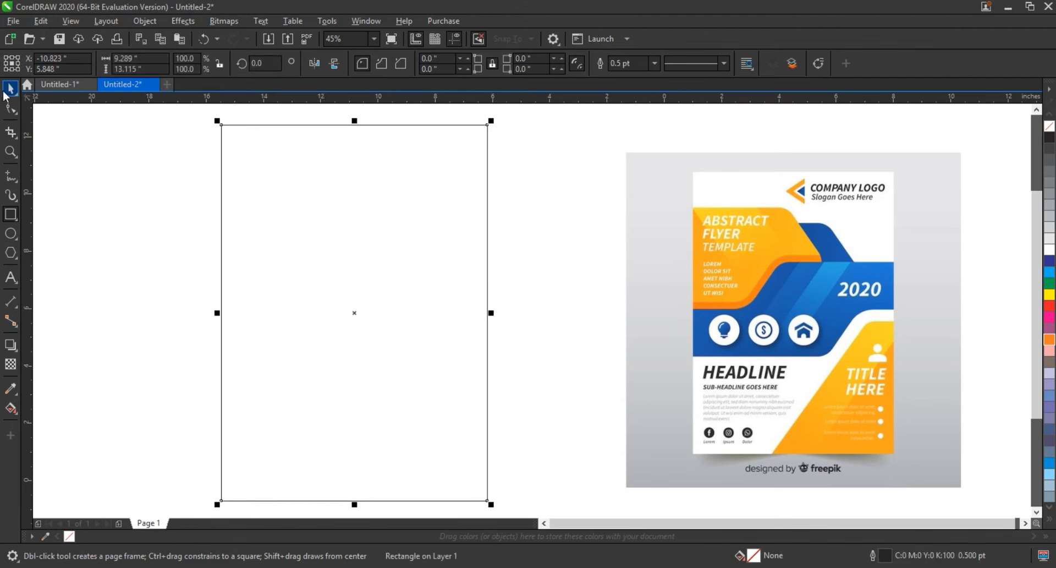
pyautogui.click(653, 63)
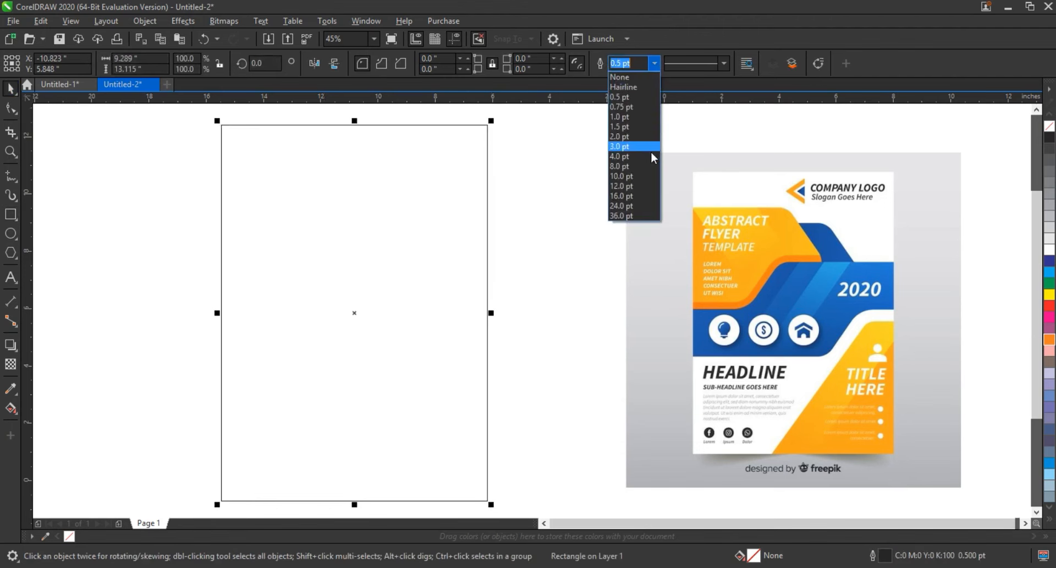
pyautogui.click(651, 153)
pyautogui.moveTo(492, 121); pyautogui.dragTo(506, 110)
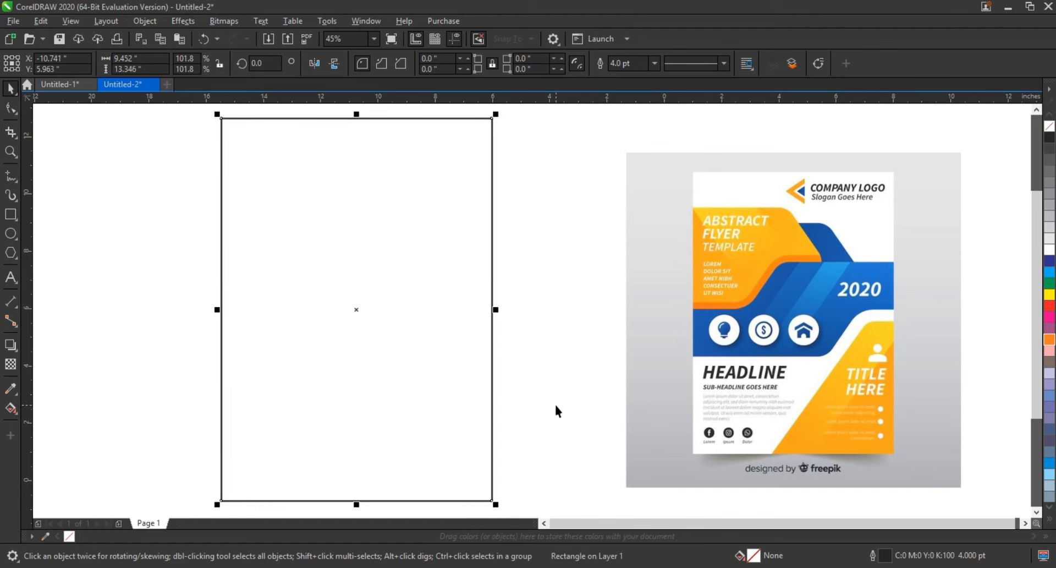
pyautogui.click(575, 358)
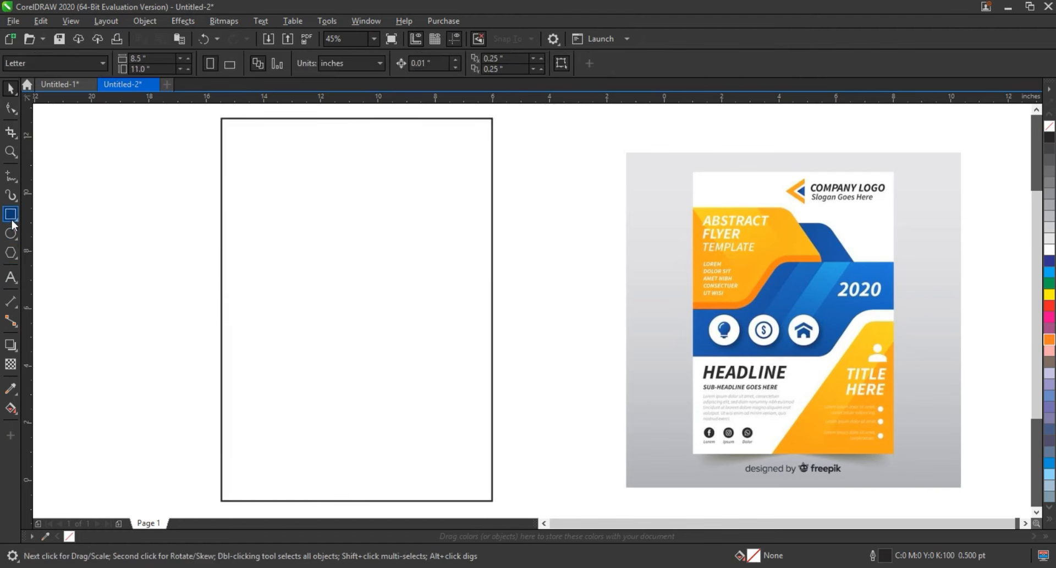
# - Draw a six-sided polygon about 4.0 by 4.7 inches inside the portrait rectangle
pyautogui.click(12, 253)
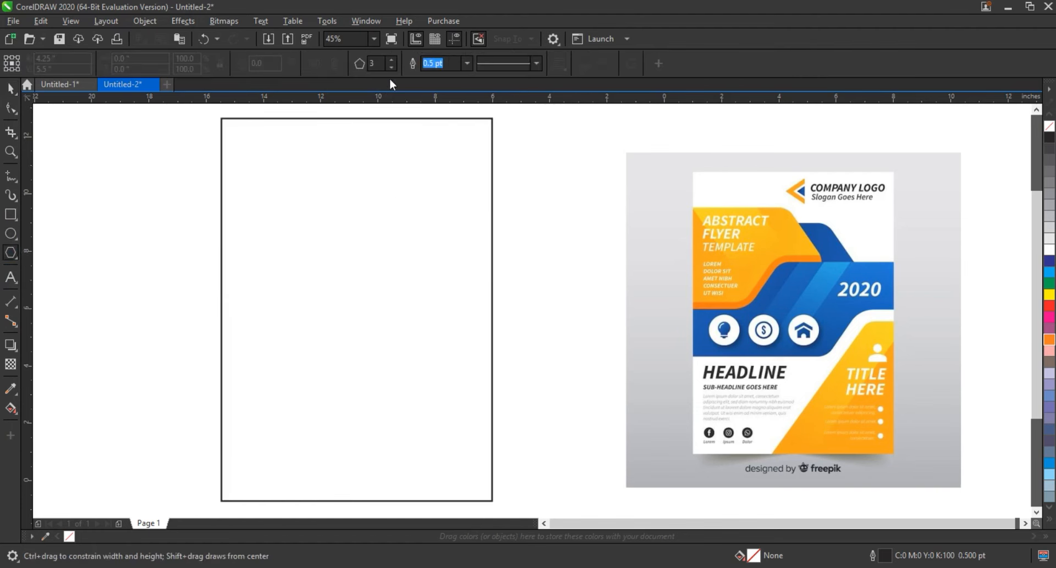
pyautogui.click(393, 60)
pyautogui.moveTo(359, 272); pyautogui.dragTo(465, 405)
pyautogui.press('space')
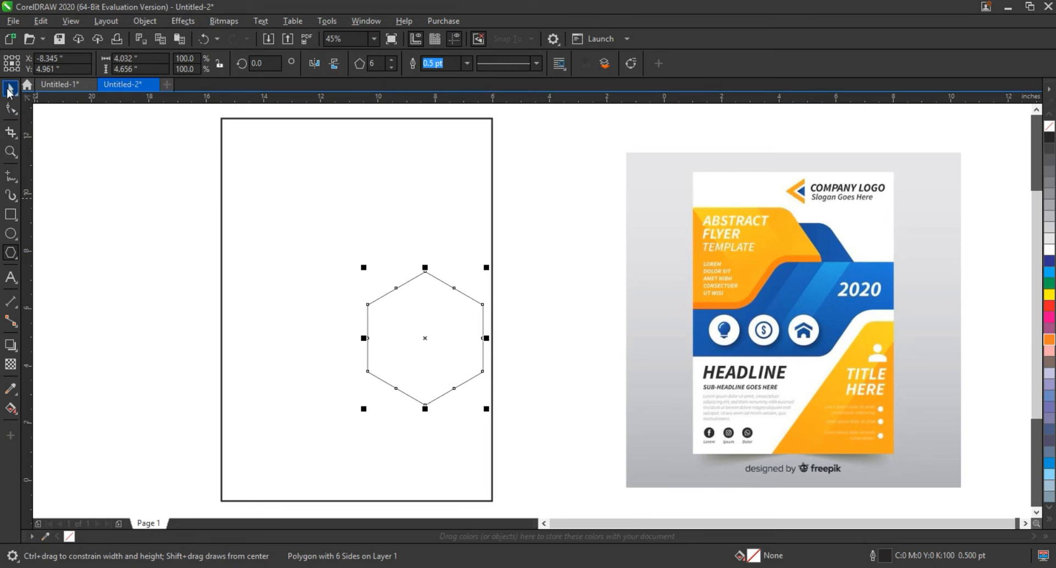
# - Enlarge the hexagon to about 6.6 by 7.7 inches near the rectangle's middle and set its outline to 4.0 pt
pyautogui.moveTo(385, 356); pyautogui.dragTo(318, 310)
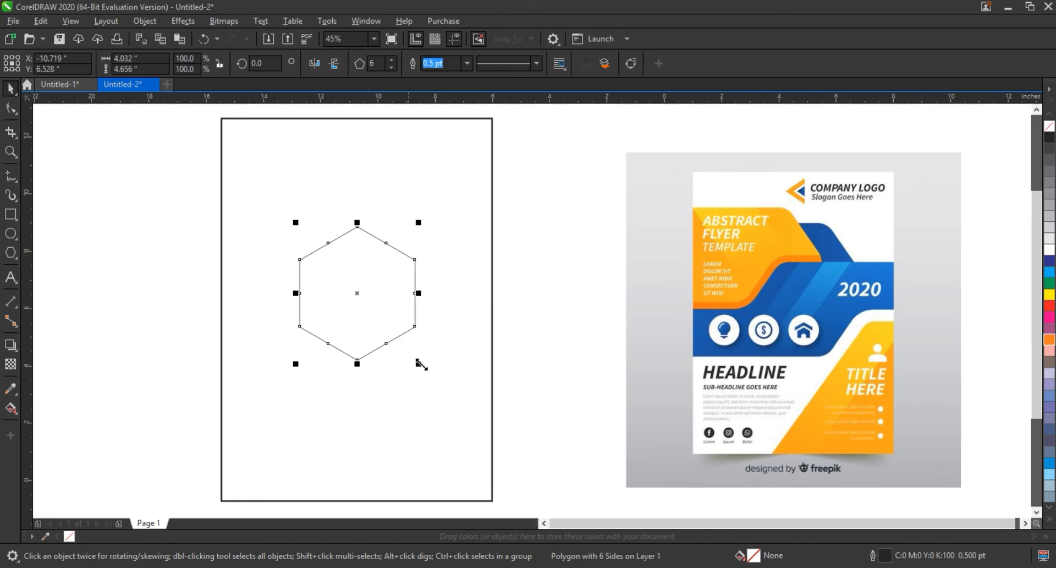
pyautogui.moveTo(422, 364); pyautogui.dragTo(457, 404)
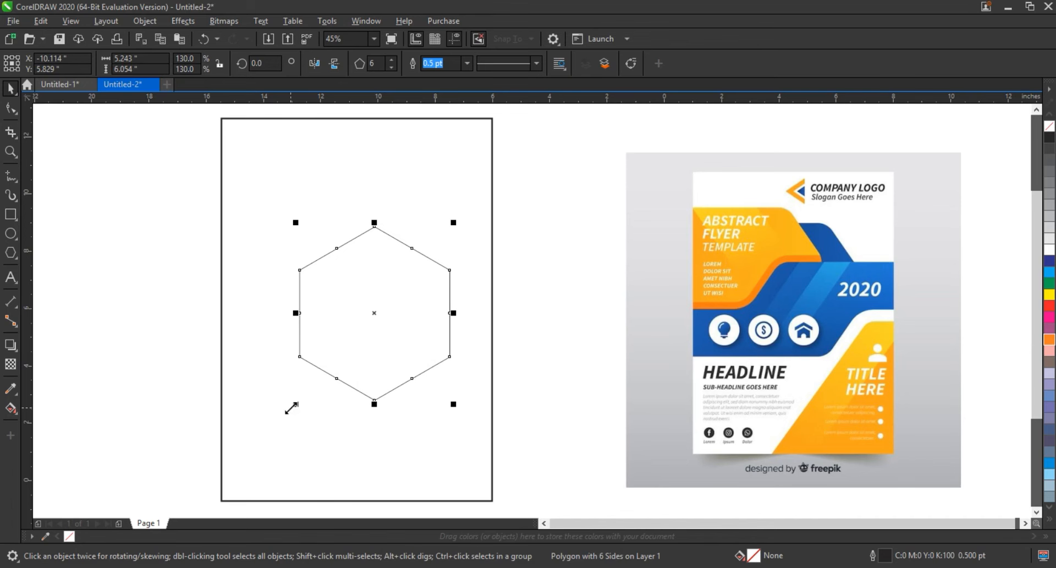
pyautogui.moveTo(291, 408); pyautogui.dragTo(250, 456)
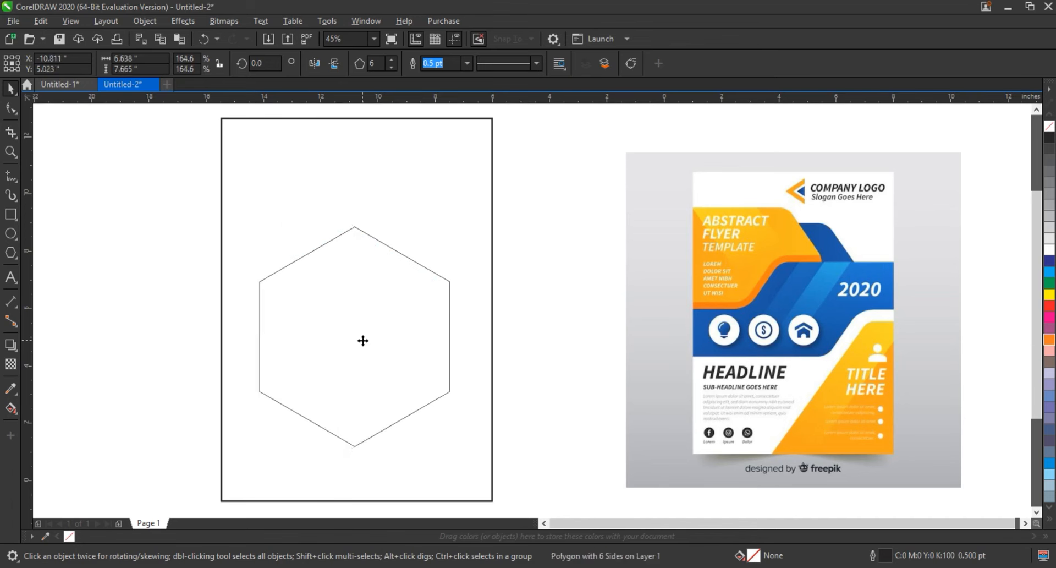
pyautogui.moveTo(362, 340); pyautogui.dragTo(362, 310)
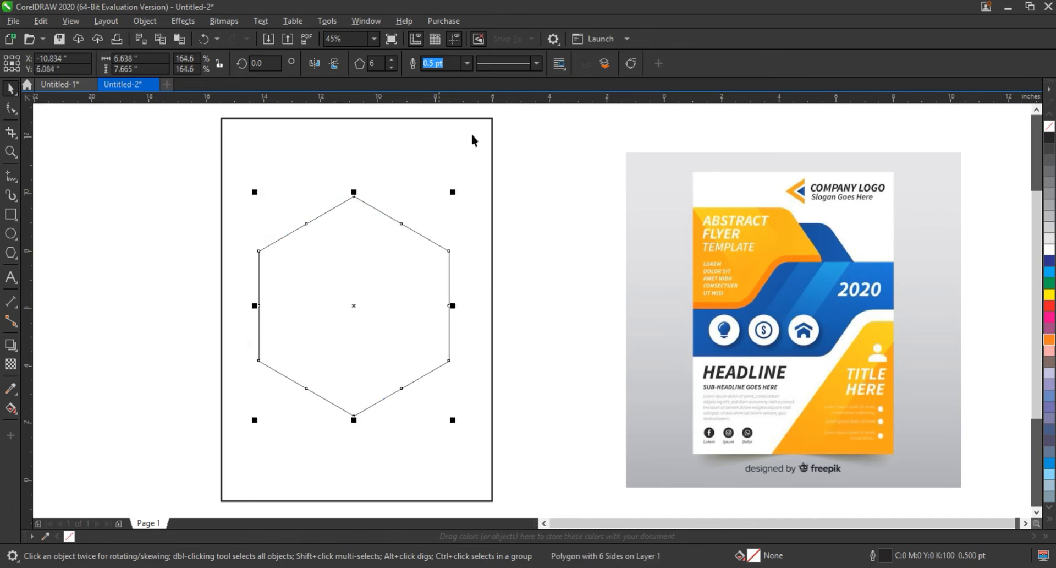
pyautogui.click(467, 62)
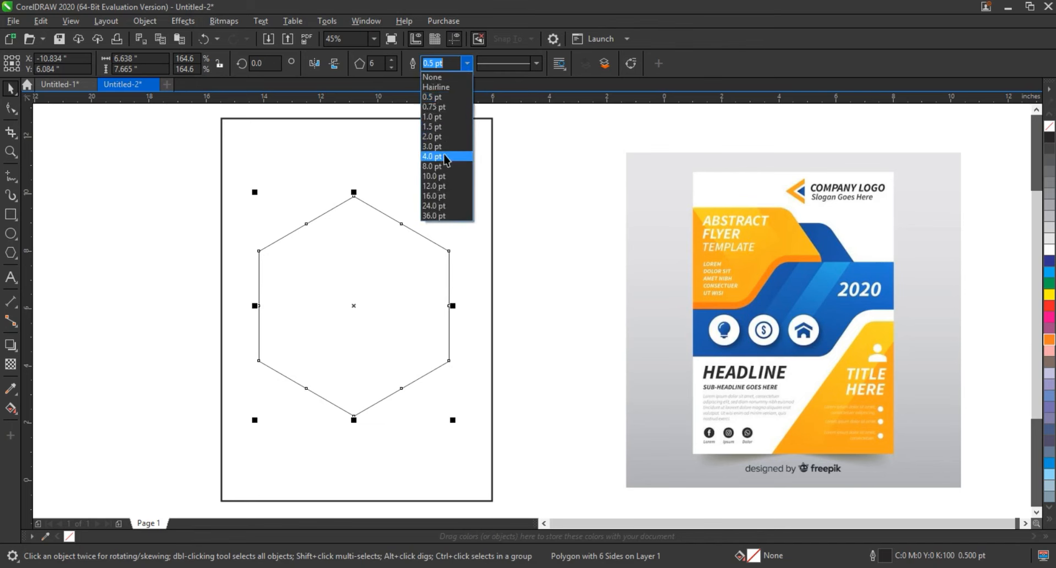
pyautogui.click(445, 156)
# - Round all the hexagon's corners with a fillet of 1.0 inch radius
pyautogui.click(363, 22)
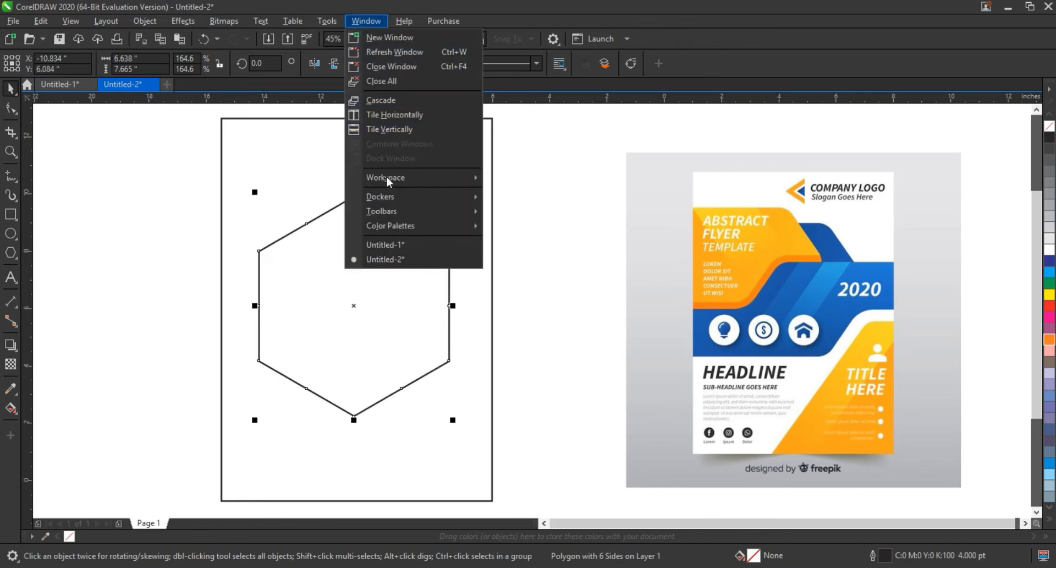
pyautogui.moveTo(406, 202)
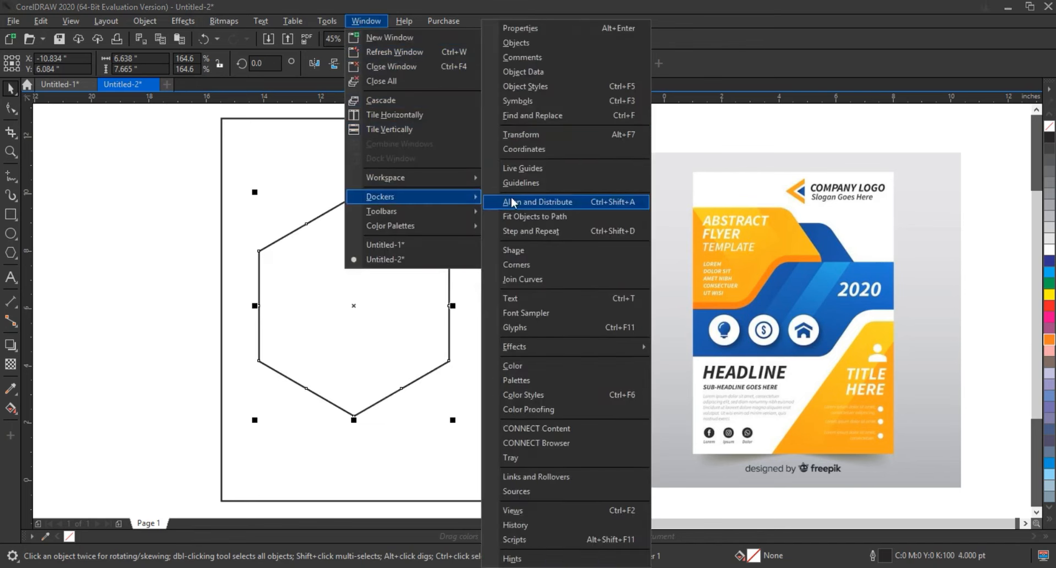
pyautogui.click(529, 265)
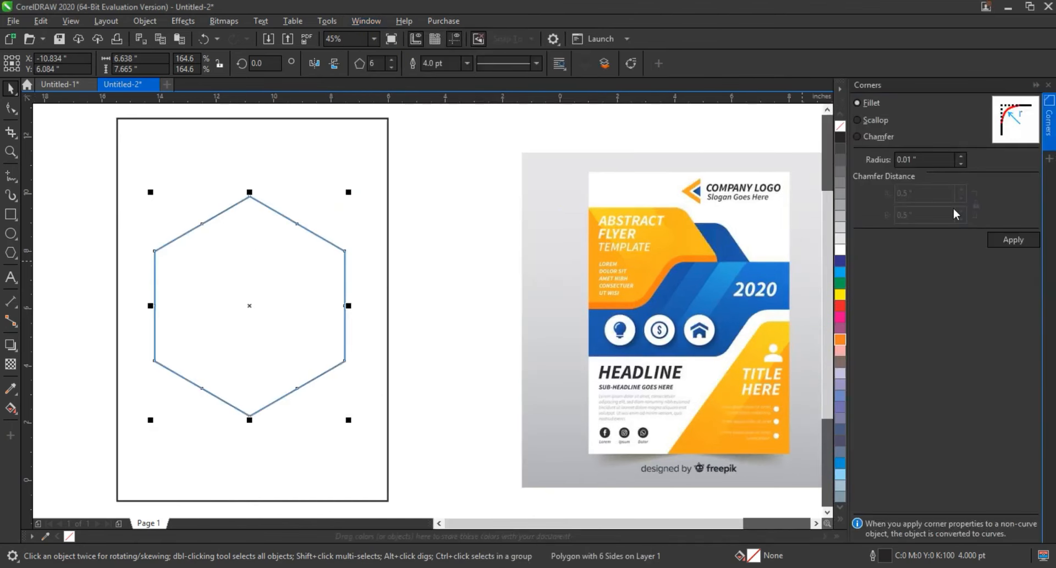
pyautogui.click(961, 164)
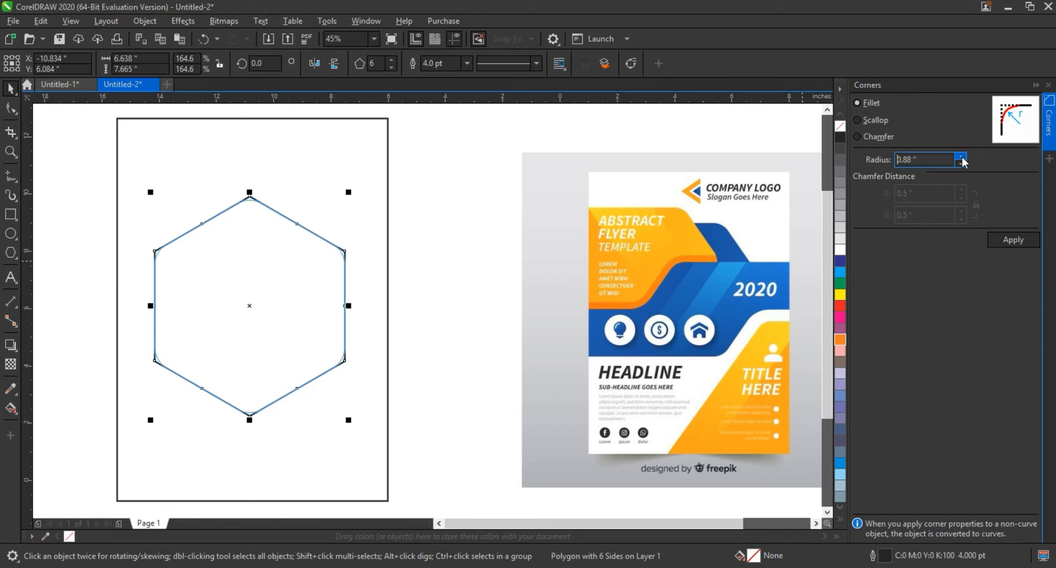
pyautogui.click(962, 157)
pyautogui.click(962, 157)
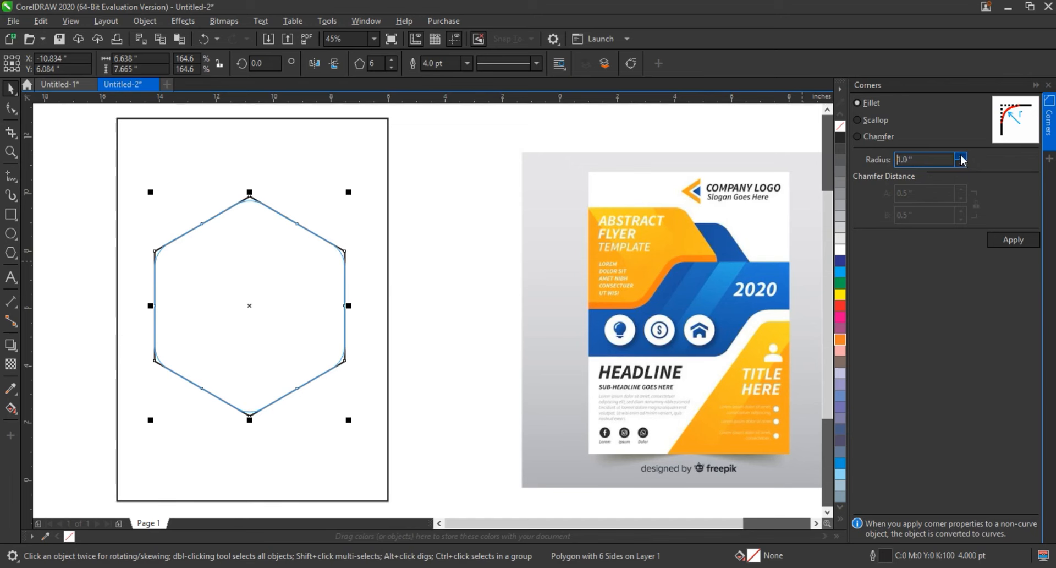
pyautogui.click(1008, 246)
pyautogui.click(560, 212)
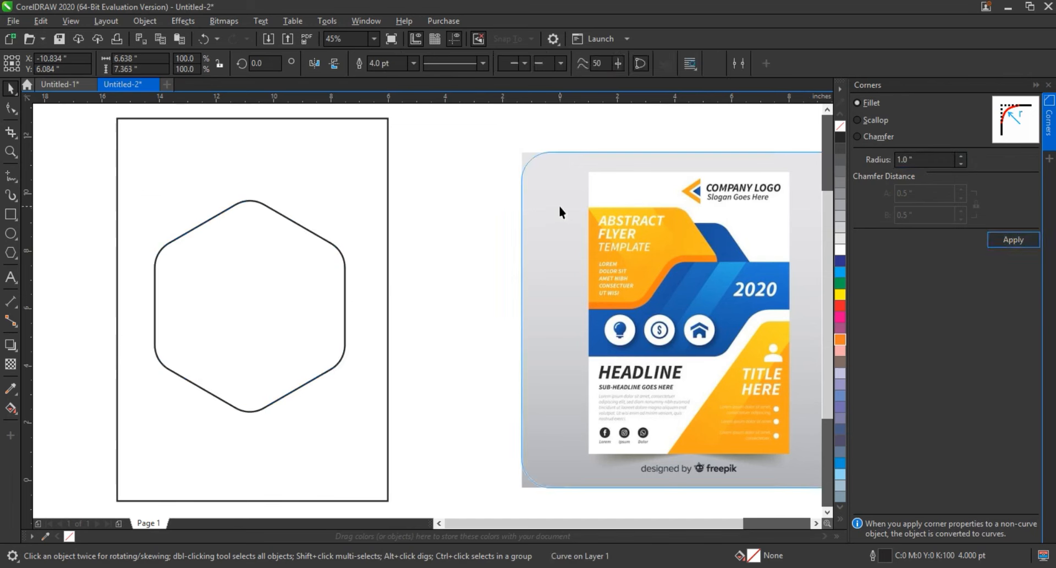
# - Stretch the rounded hexagon to about 10.3 inches tall by moving its lower-half nodes straight down, and close the corner settings
pyautogui.click(242, 275)
pyautogui.click(12, 109)
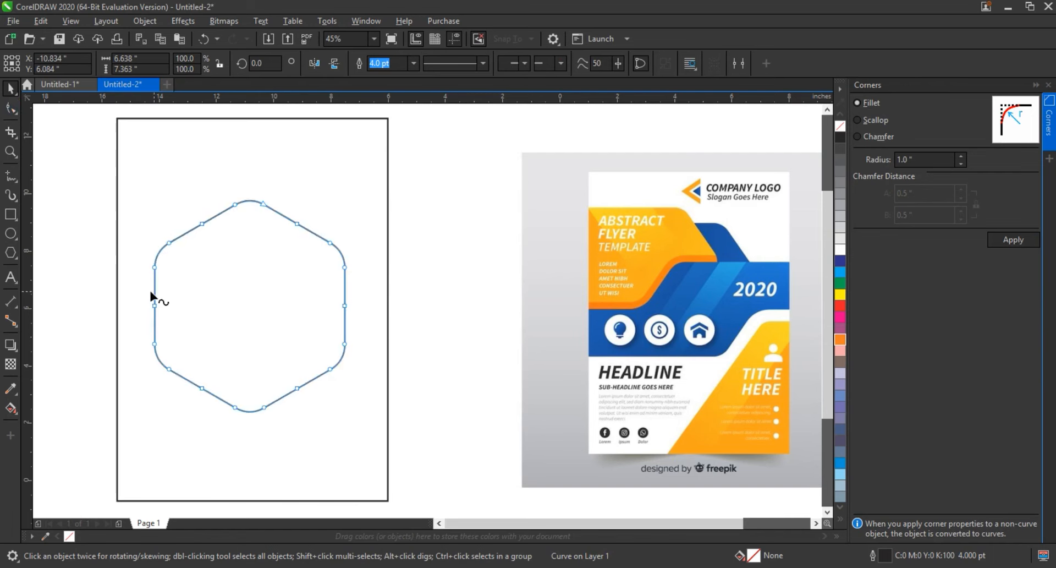
pyautogui.moveTo(94, 290); pyautogui.dragTo(393, 434)
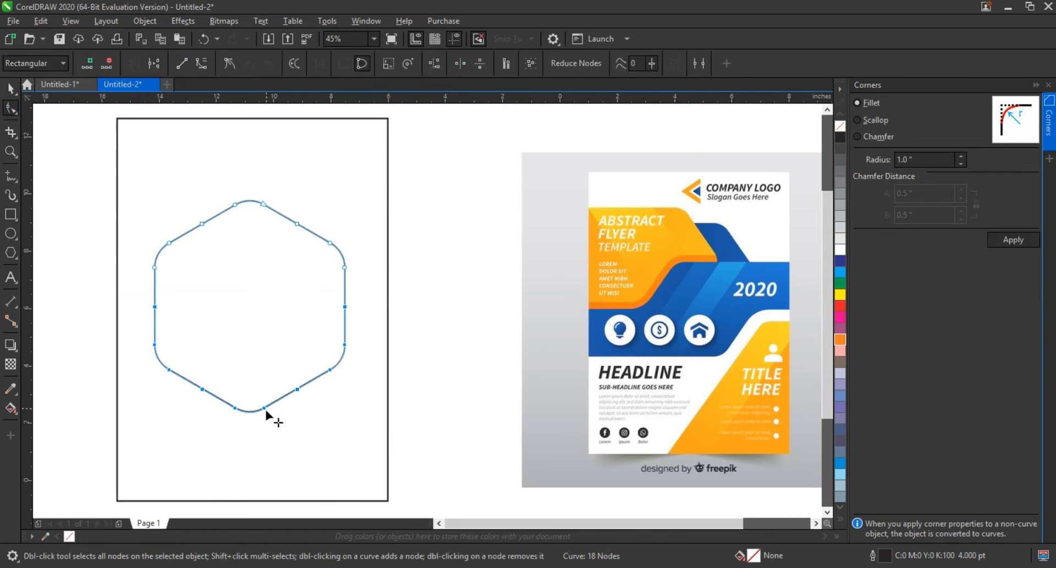
pyautogui.moveTo(265, 407); pyautogui.dragTo(265, 491)
pyautogui.click(11, 88)
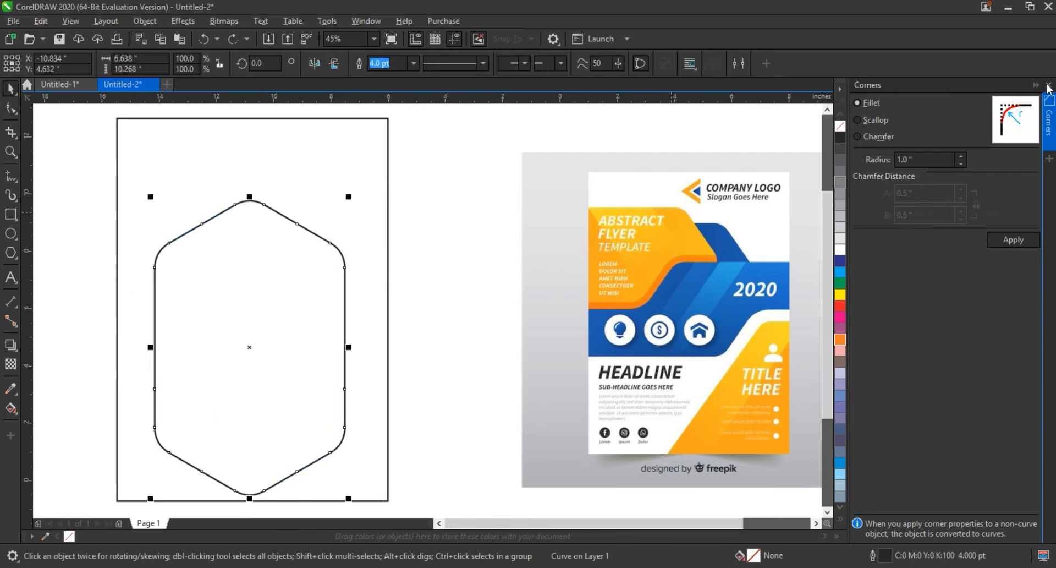
pyautogui.click(1048, 85)
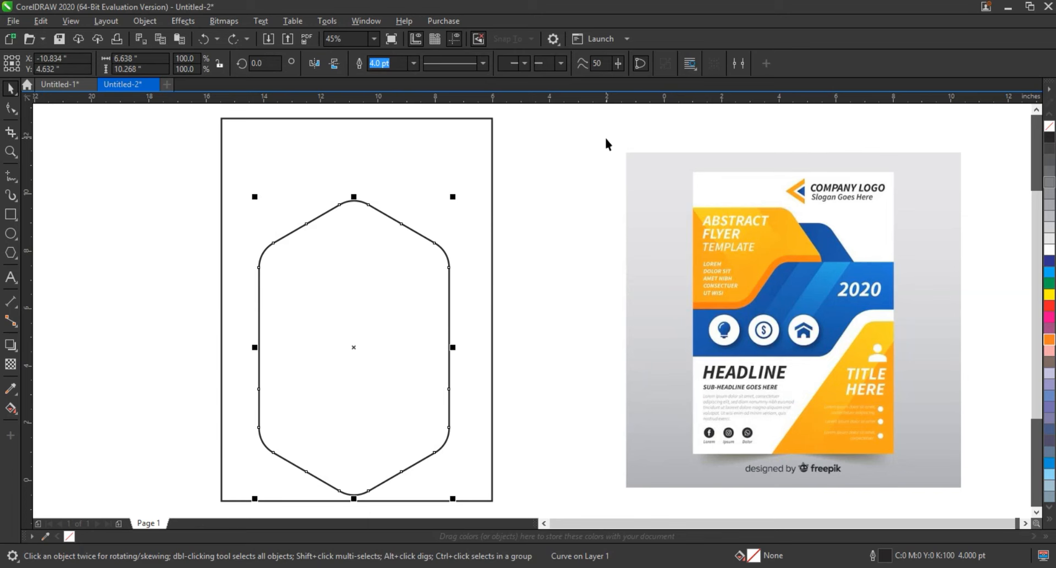
pyautogui.click(607, 143)
# - Rotate the elongated hexagon to 270 degrees so it lies horizontally, and position it across the rectangle's left edge
pyautogui.click(452, 321)
pyautogui.click(413, 255)
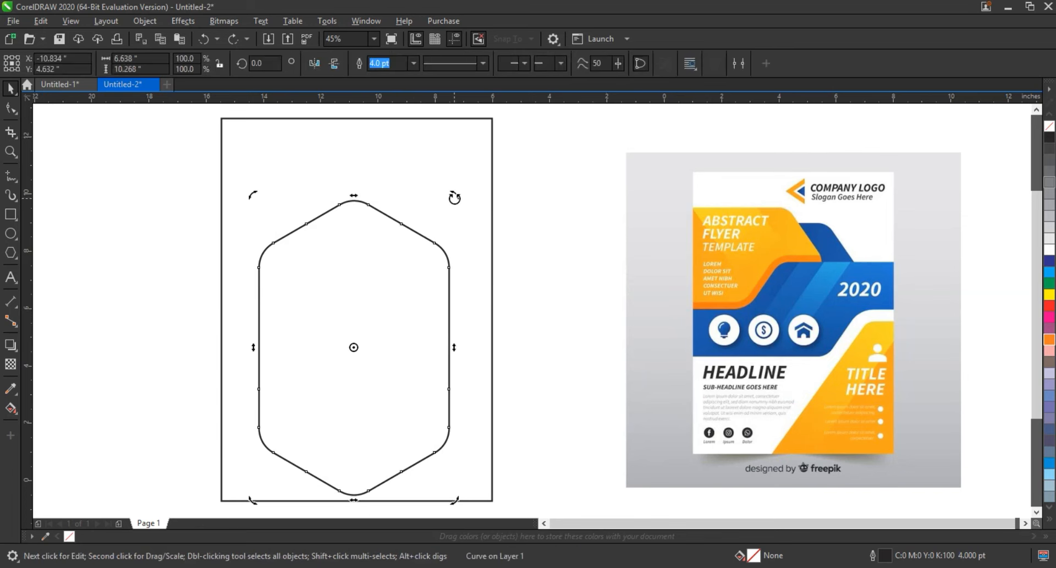
pyautogui.moveTo(455, 196); pyautogui.dragTo(454, 411)
pyautogui.moveTo(428, 356); pyautogui.dragTo(375, 269)
pyautogui.keyDown('shift'); pyautogui.click(442, 214); pyautogui.keyUp('shift')
pyautogui.press('e')
pyautogui.click(591, 338)
pyautogui.moveTo(371, 274); pyautogui.dragTo(395, 271)
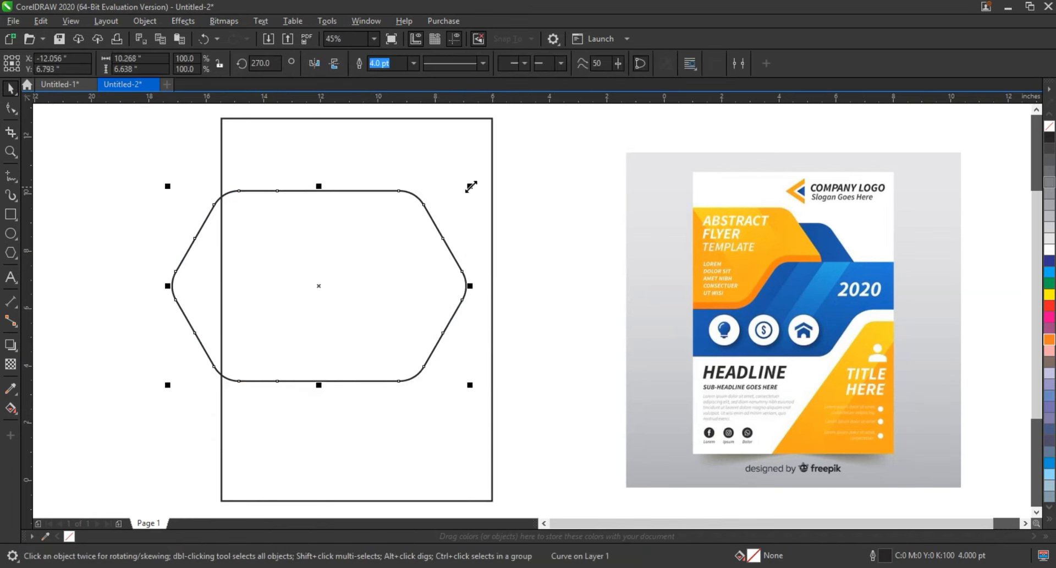
# - Scale the horizontal hexagon down to 86.5% and stretch its left-end nodes outward until it is about 13.2 inches wide
pyautogui.moveTo(471, 187); pyautogui.dragTo(461, 199)
pyautogui.click(10, 108)
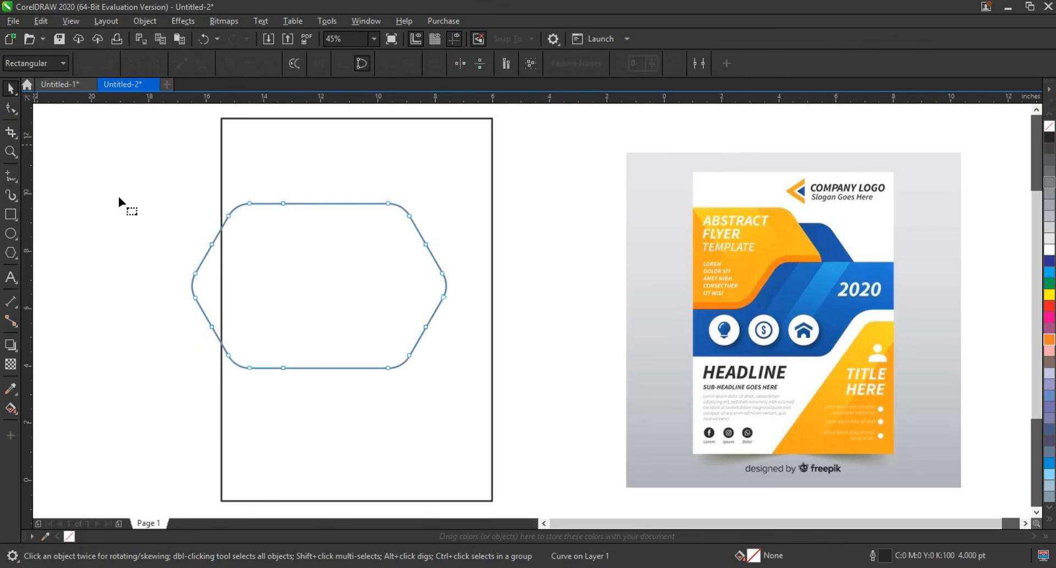
pyautogui.moveTo(118, 193); pyautogui.dragTo(149, 360)
pyautogui.click(11, 89)
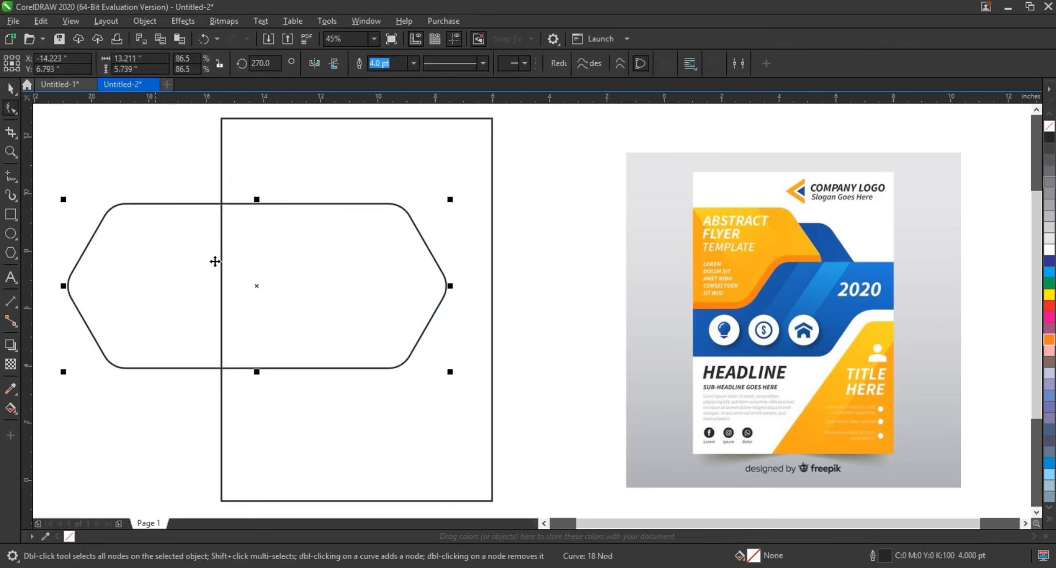
pyautogui.moveTo(249, 266); pyautogui.dragTo(258, 267)
pyautogui.click(507, 327)
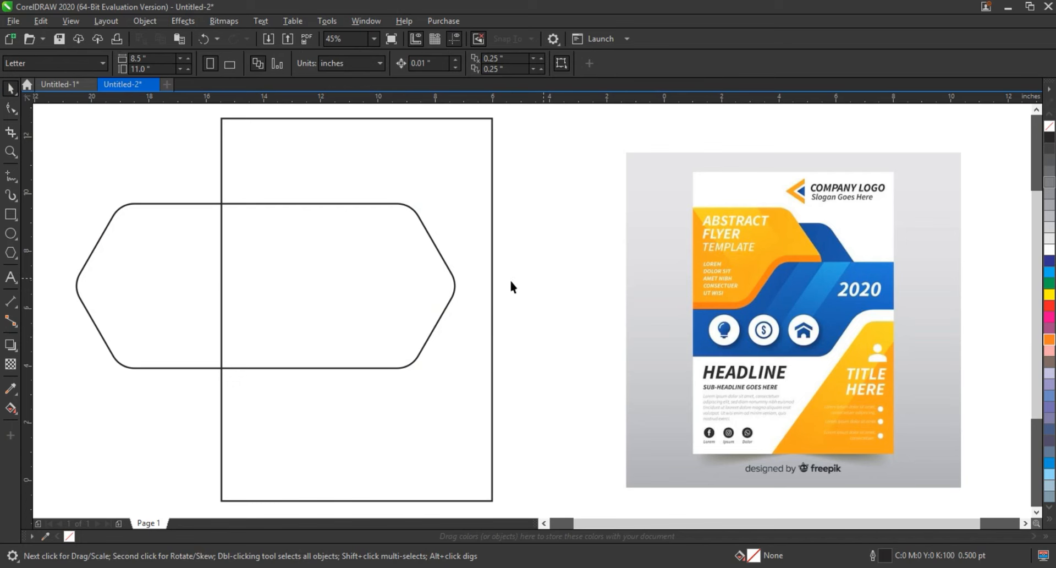
# - Duplicate the wide hexagon down and to the right so it crosses the rectangle's right edge, and shift both hexagons slightly left
pyautogui.moveTo(299, 245); pyautogui.dragTo(478, 301)
pyautogui.moveTo(480, 299); pyautogui.dragTo(480, 295)
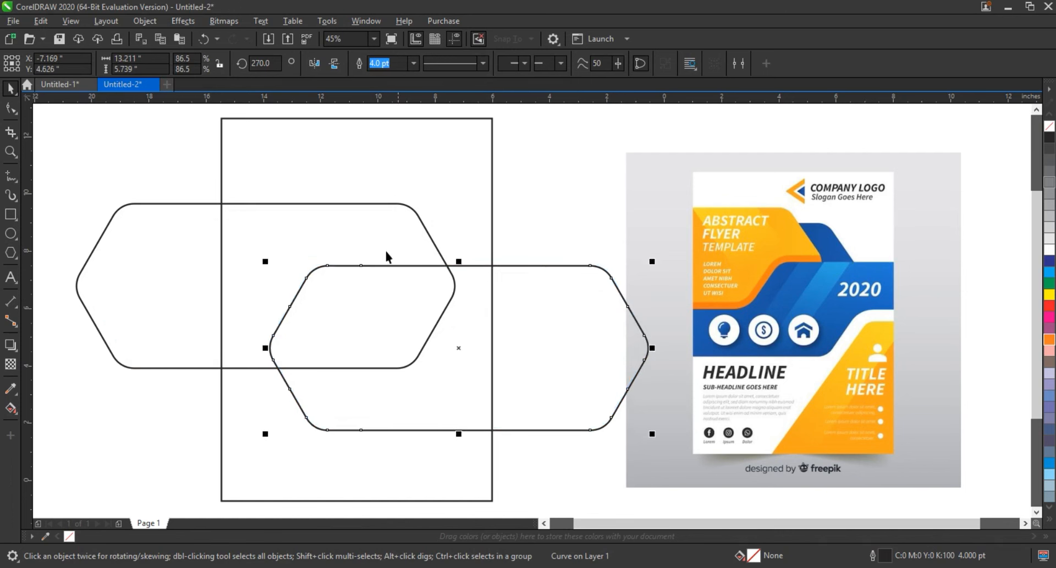
pyautogui.keyDown('shift'); pyautogui.click(419, 235); pyautogui.keyUp('shift')
pyautogui.moveTo(549, 297); pyautogui.dragTo(529, 297)
pyautogui.click(554, 233)
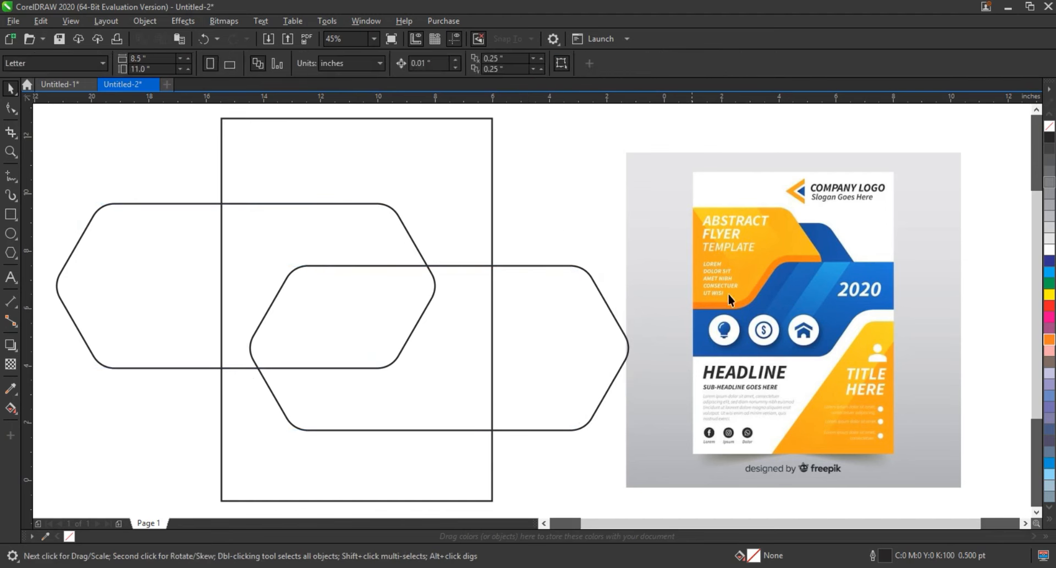
# - Duplicate the left hexagon up and to the left, and nudge the copy until its slanted edge meets the lower-right hexagon's
pyautogui.click(298, 234)
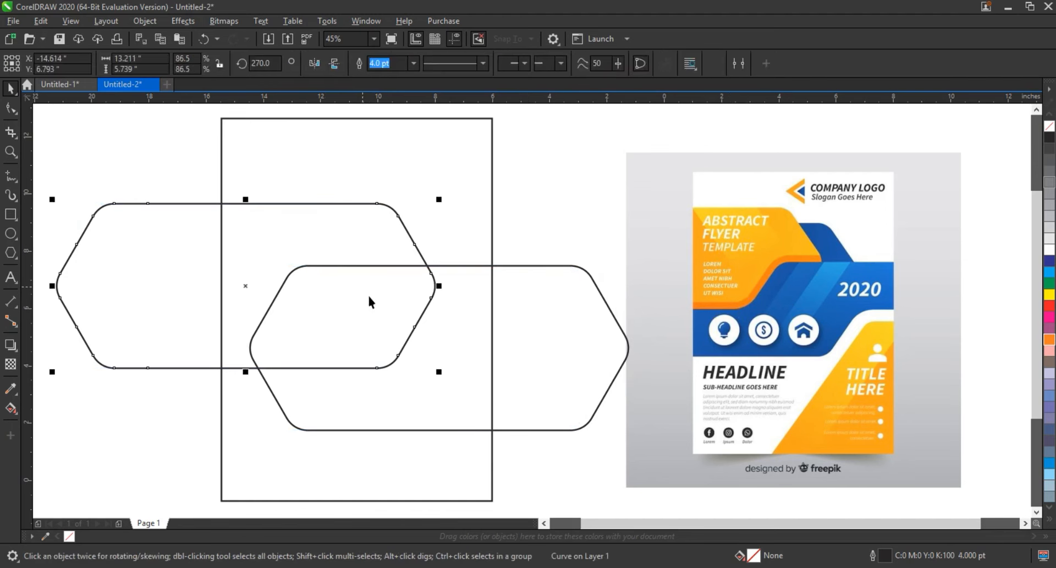
pyautogui.moveTo(367, 301); pyautogui.dragTo(212, 284)
pyautogui.hotkey('ctrl', 'z')
pyautogui.moveTo(314, 222); pyautogui.dragTo(225, 198)
pyautogui.hotkey('ctrl', 'z')
pyautogui.moveTo(198, 168); pyautogui.dragTo(201, 161)
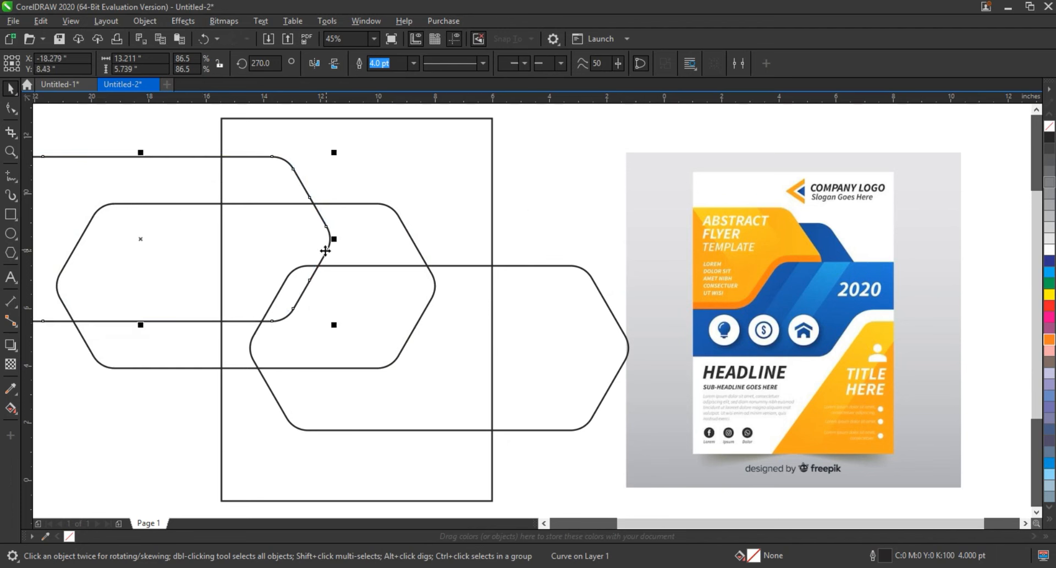
pyautogui.moveTo(313, 246); pyautogui.dragTo(290, 249)
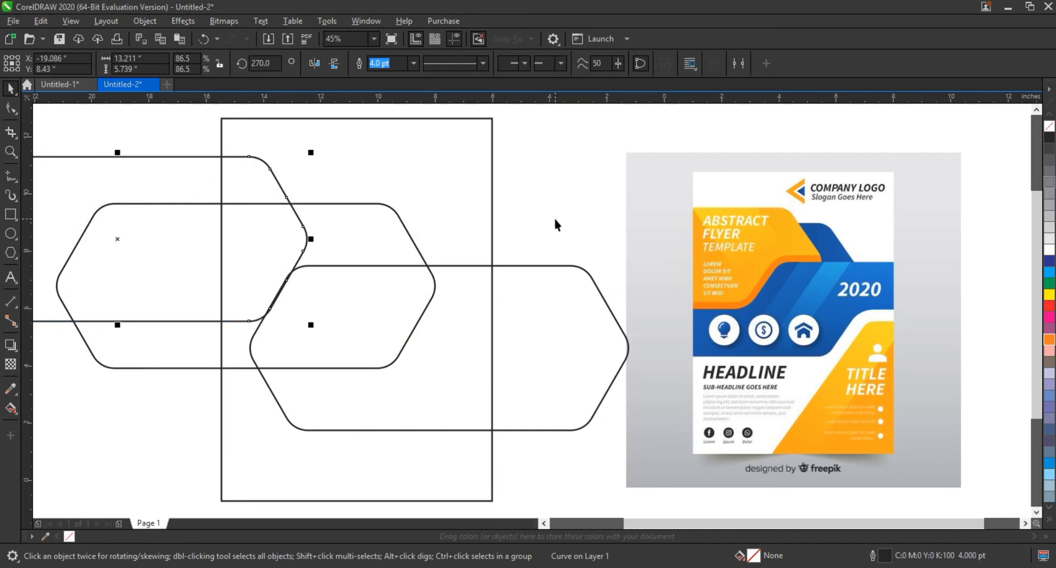
pyautogui.press('Left')
pyautogui.press('Left')
pyautogui.press('Left')
pyautogui.press('Left')
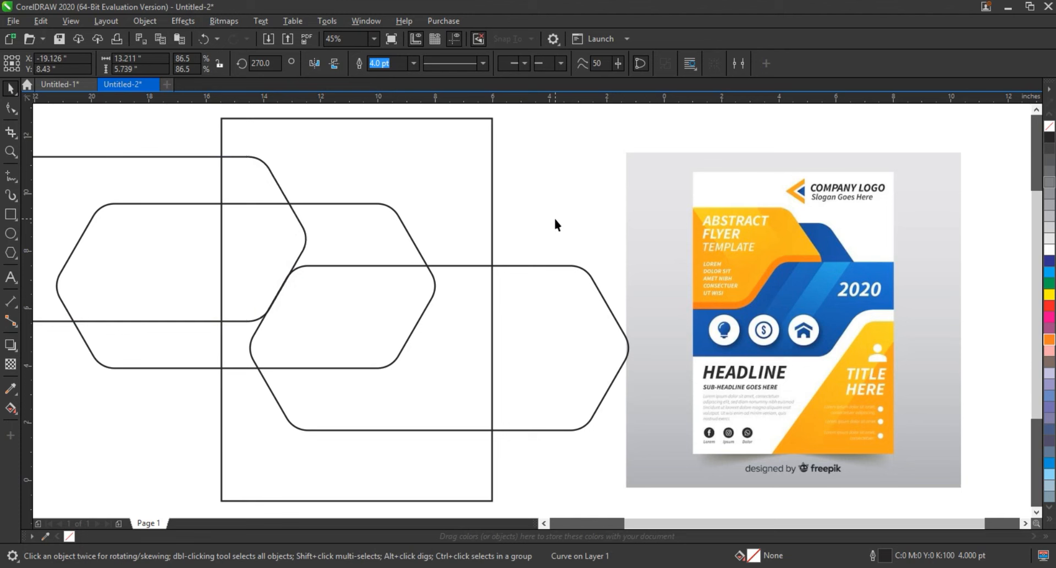
# - Shift the three overlapping hexagons right across the rectangle, moving the upper-left and lower-right ones farther than the middle one
pyautogui.keyDown('shift'); pyautogui.click(557, 312); pyautogui.keyUp('shift')
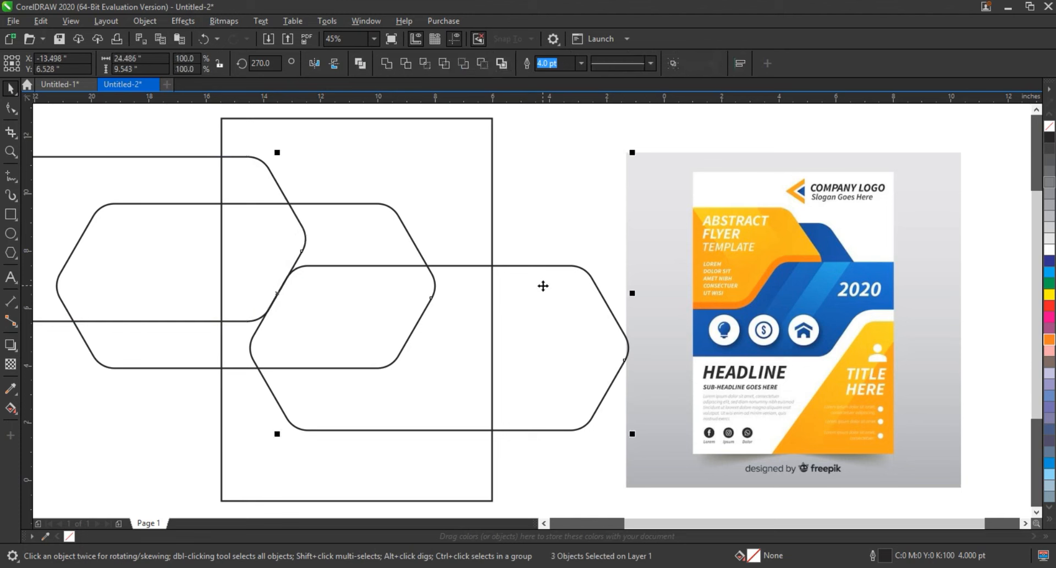
pyautogui.moveTo(544, 286); pyautogui.dragTo(554, 283)
pyautogui.keyDown('shift'); pyautogui.click(401, 245); pyautogui.keyUp('shift')
pyautogui.moveTo(556, 322); pyautogui.dragTo(569, 324)
pyautogui.click(79, 374)
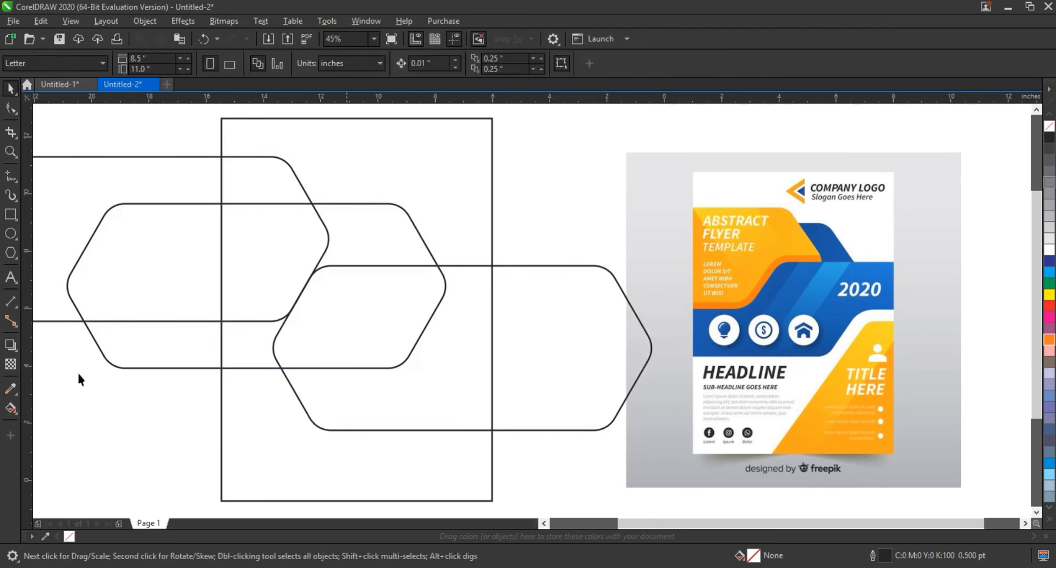
# - Smart Fill the two regions of the upper band, from the rectangle's left edge to the middle hexagon's slanted right side
pyautogui.click(11, 436)
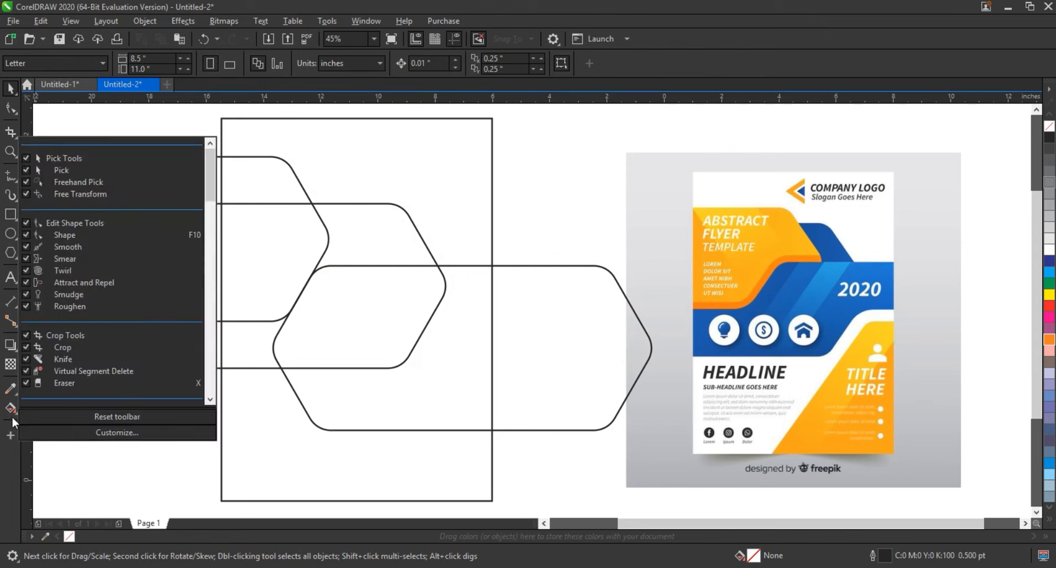
pyautogui.click(10, 459)
pyautogui.click(16, 417)
pyautogui.click(42, 430)
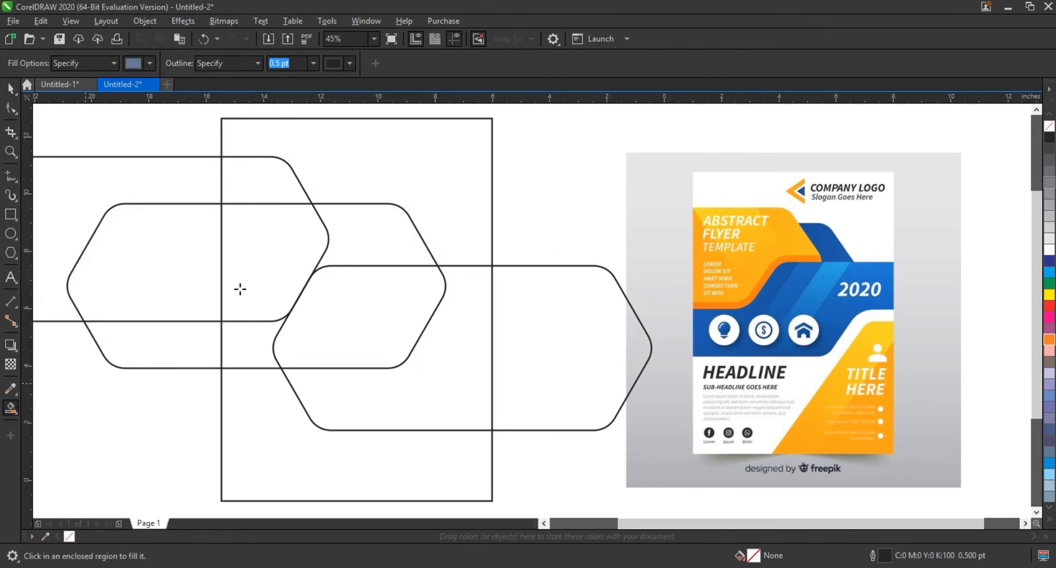
pyautogui.click(284, 260)
pyautogui.click(339, 238)
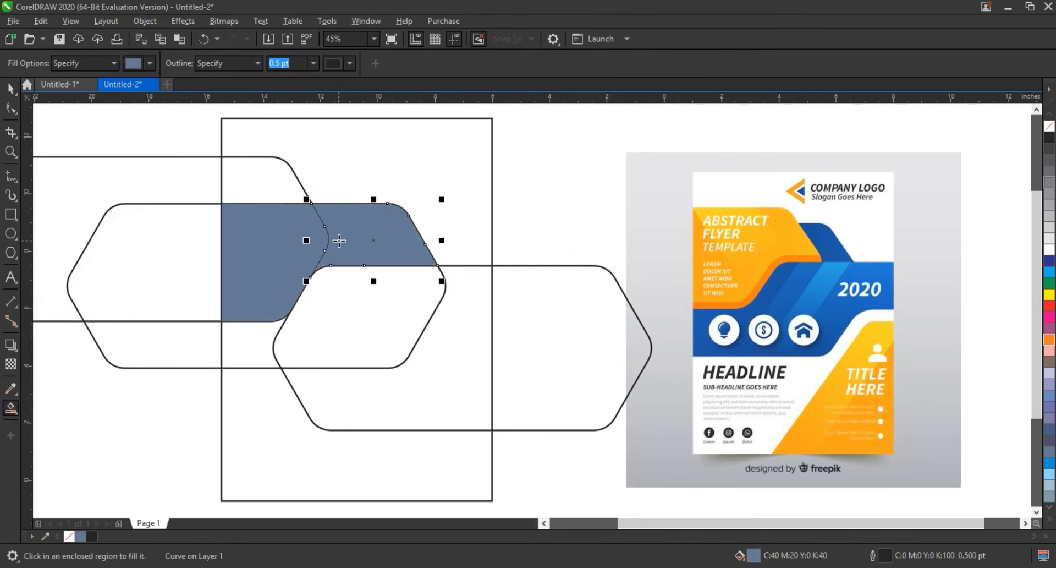
# - Weld the two filled regions of the upper band into one shape
pyautogui.click(11, 88)
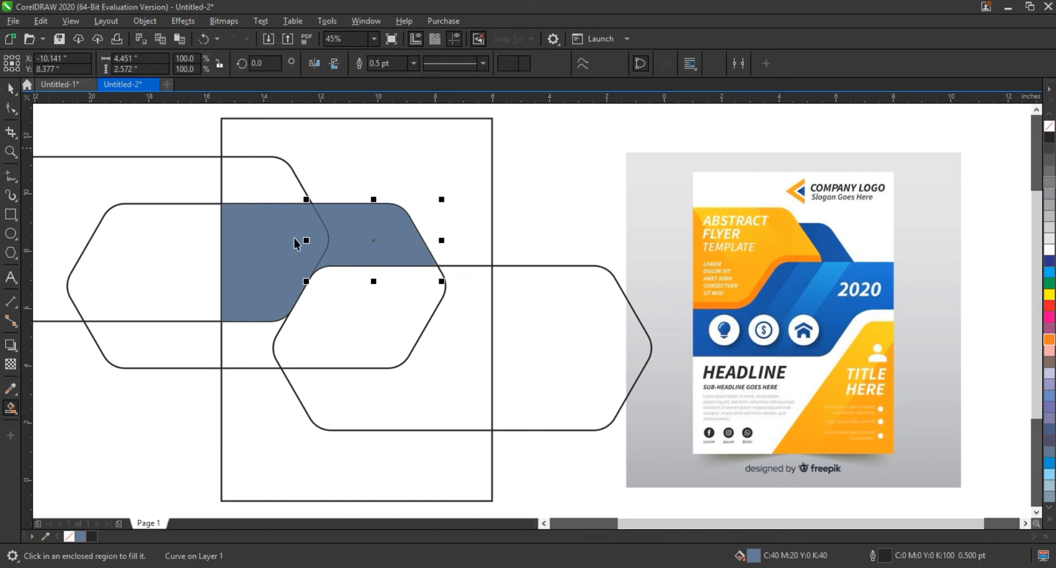
pyautogui.keyDown('shift'); pyautogui.click(288, 242); pyautogui.keyUp('shift')
pyautogui.click(389, 63)
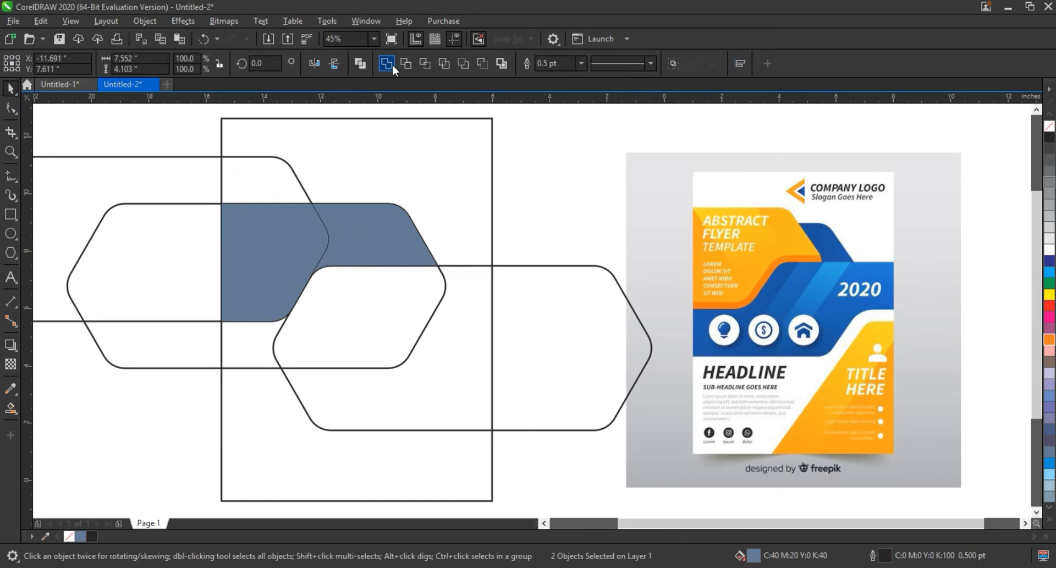
pyautogui.click(598, 196)
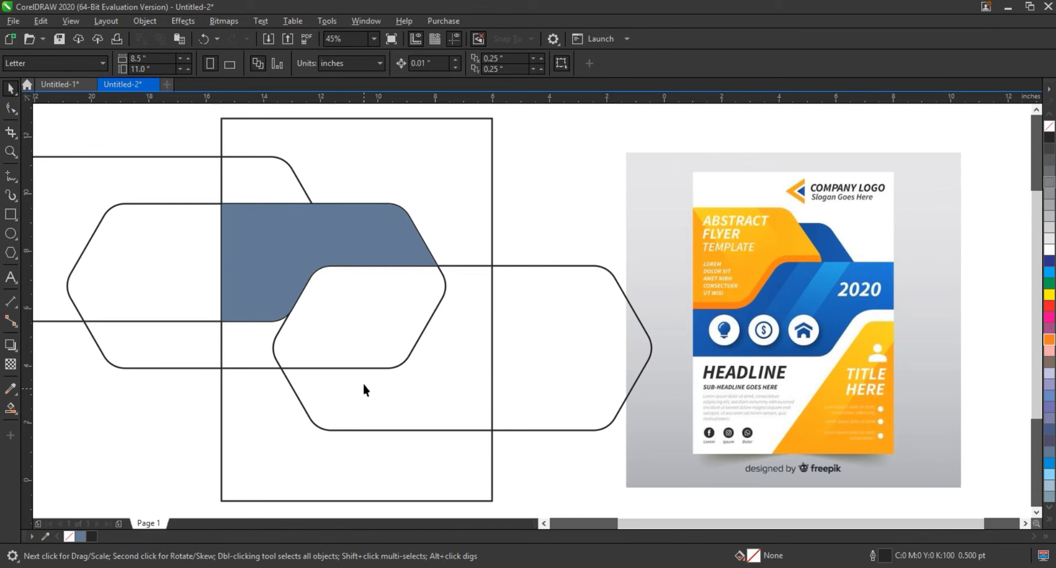
# - Duplicate the lower-right hexagon further down and right so its slanted left edge meets the middle hexagon's right side
pyautogui.moveTo(363, 384); pyautogui.dragTo(507, 407)
pyautogui.moveTo(543, 347)
pyautogui.mouseDown()
pyautogui.moveTo(544, 385)
pyautogui.moveTo(528, 368)
pyautogui.moveTo(556, 348)
pyautogui.moveTo(550, 362)
pyautogui.mouseUp()
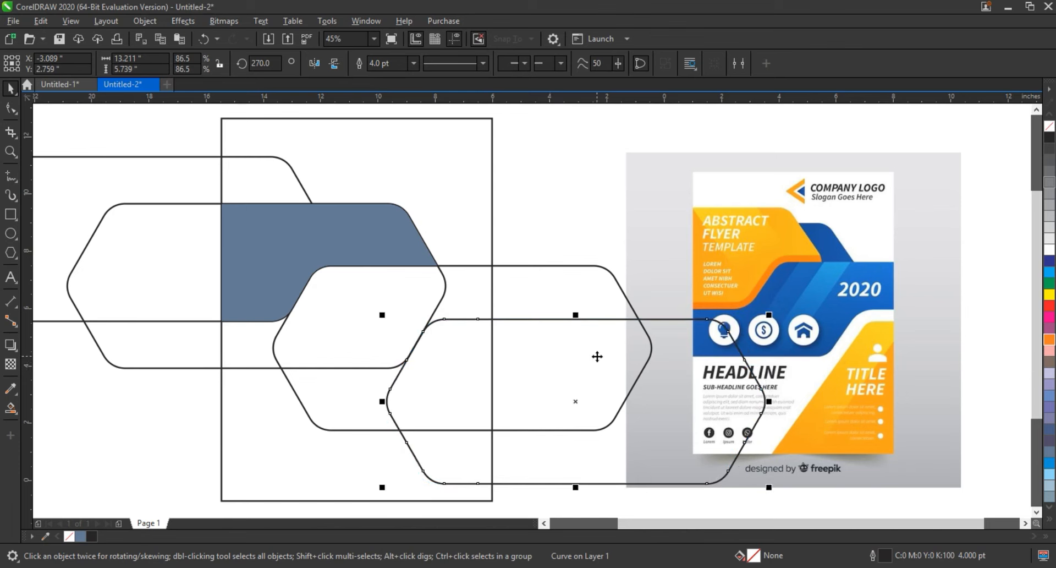
pyautogui.click(10, 407)
pyautogui.click(259, 352)
pyautogui.click(288, 354)
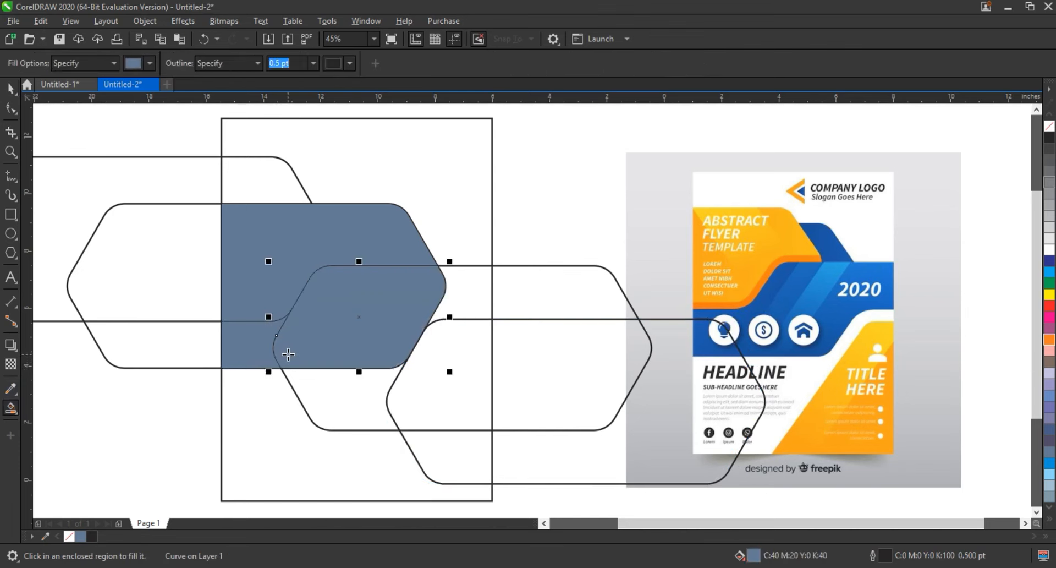
pyautogui.click(453, 309)
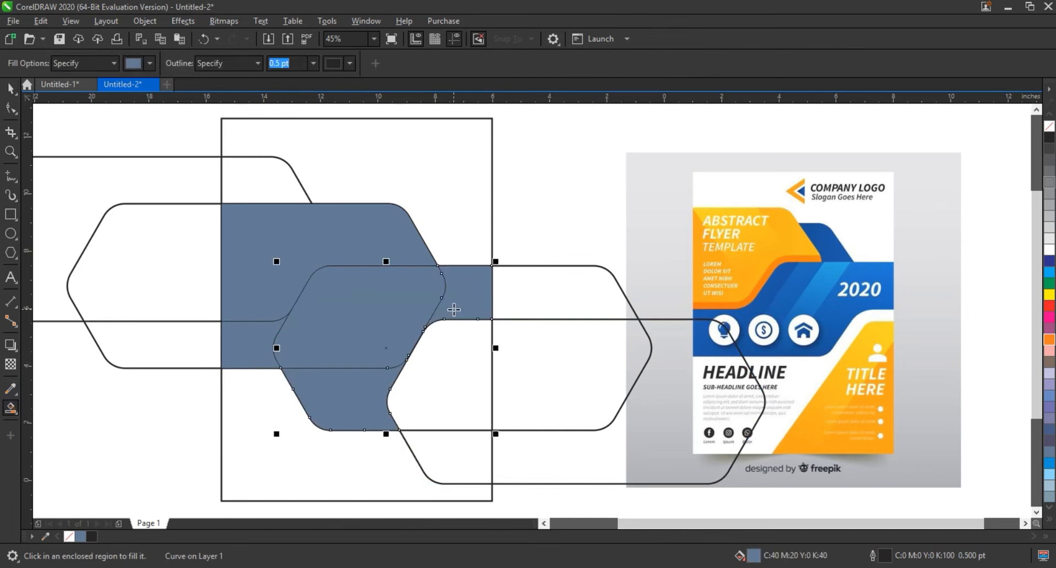
pyautogui.click(10, 88)
pyautogui.hotkey('ctrl', 'z')
pyautogui.hotkey('ctrl', 'z')
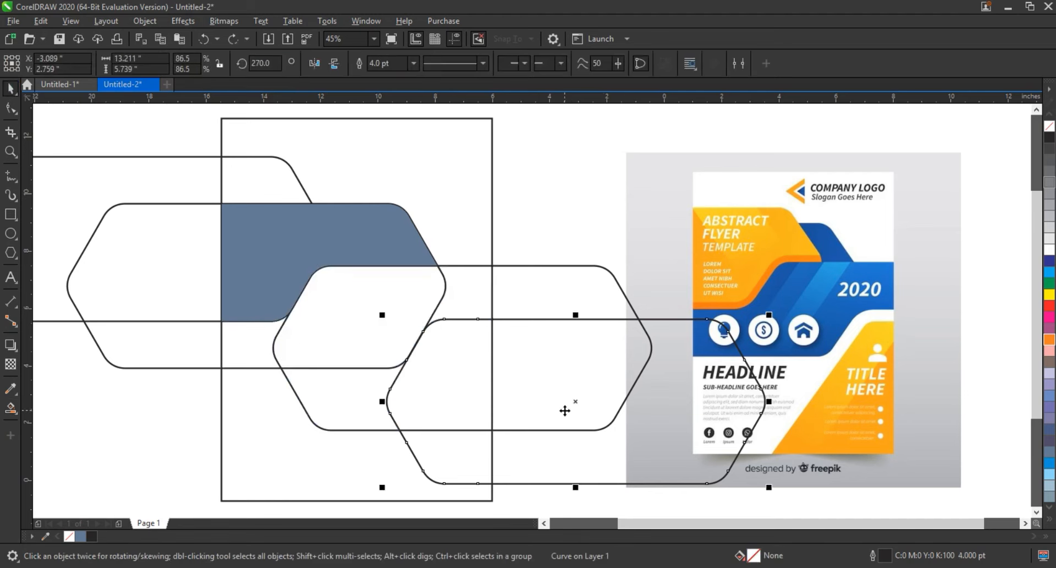
pyautogui.click(10, 407)
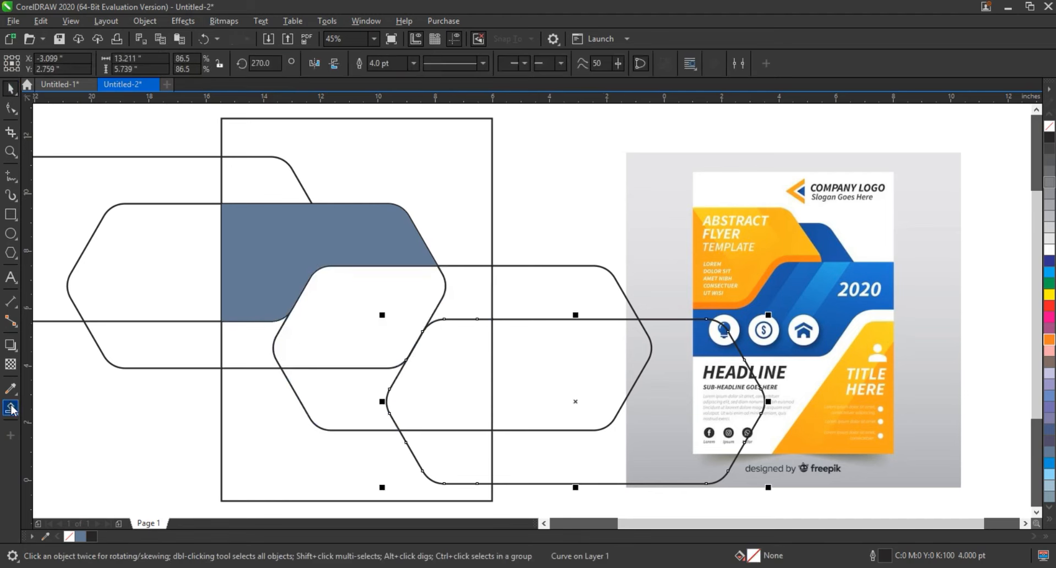
pyautogui.click(244, 347)
pyautogui.click(309, 340)
pyautogui.click(476, 290)
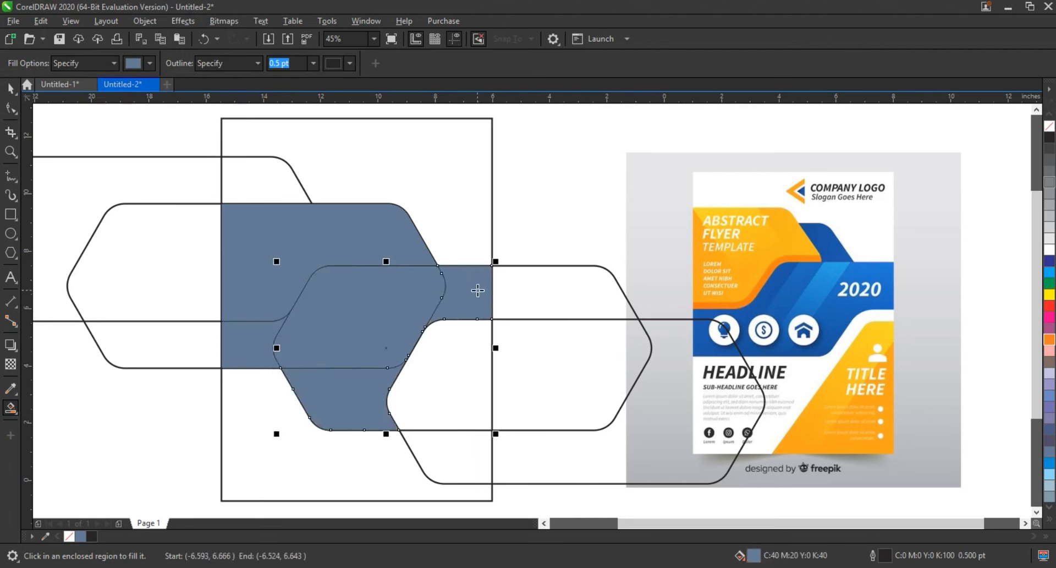
pyautogui.click(5, 84)
pyautogui.hotkey('ctrl', 'z')
pyautogui.hotkey('ctrl', 'z')
pyautogui.hotkey('ctrl', 'z')
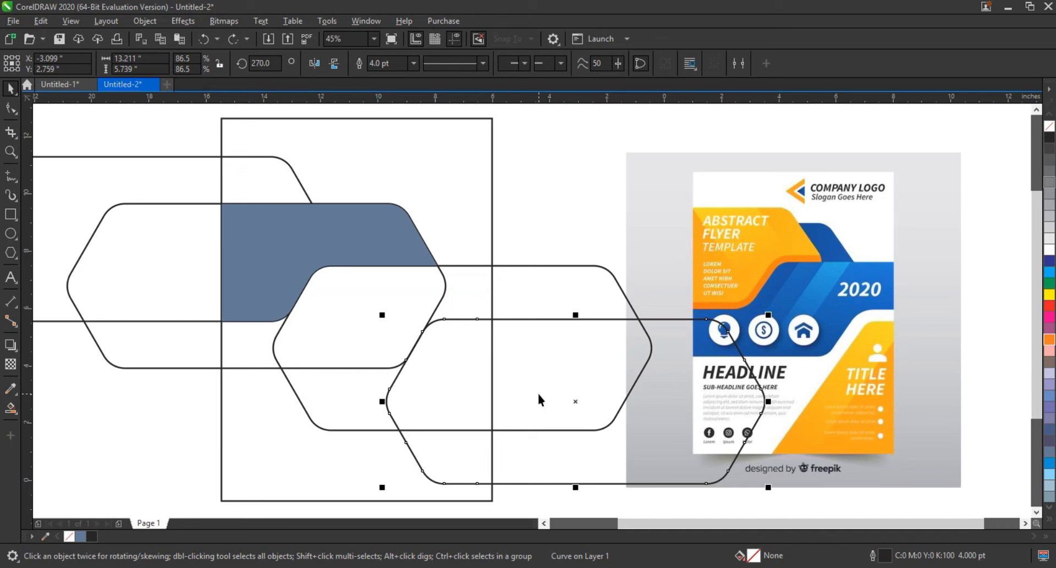
# - Nudge the lowest hexagon slightly left and Smart Fill the three regions forming the middle band across the rectangle
pyautogui.press('Left')
pyautogui.press('Left')
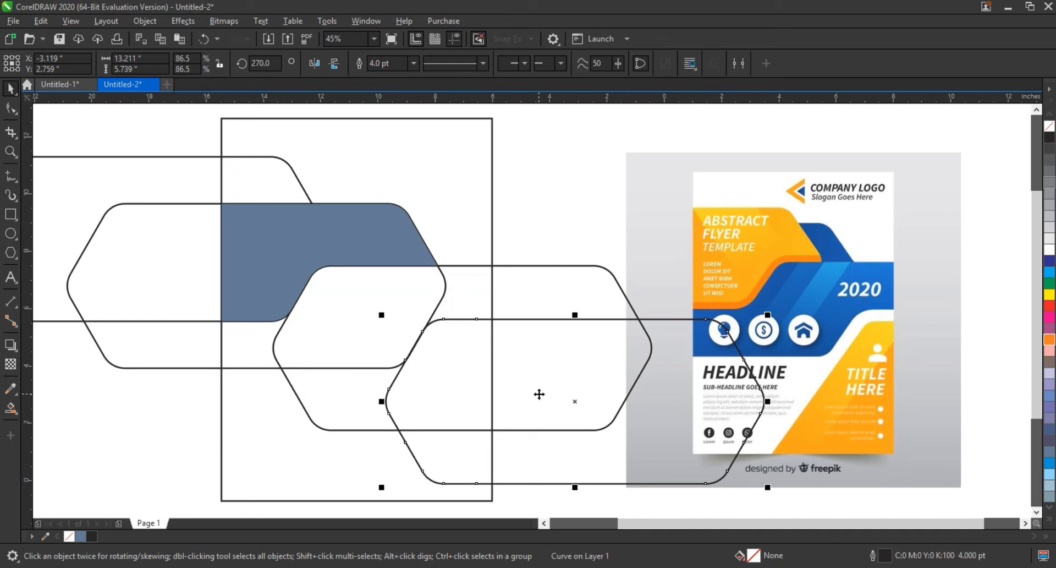
pyautogui.click(11, 407)
pyautogui.click(259, 342)
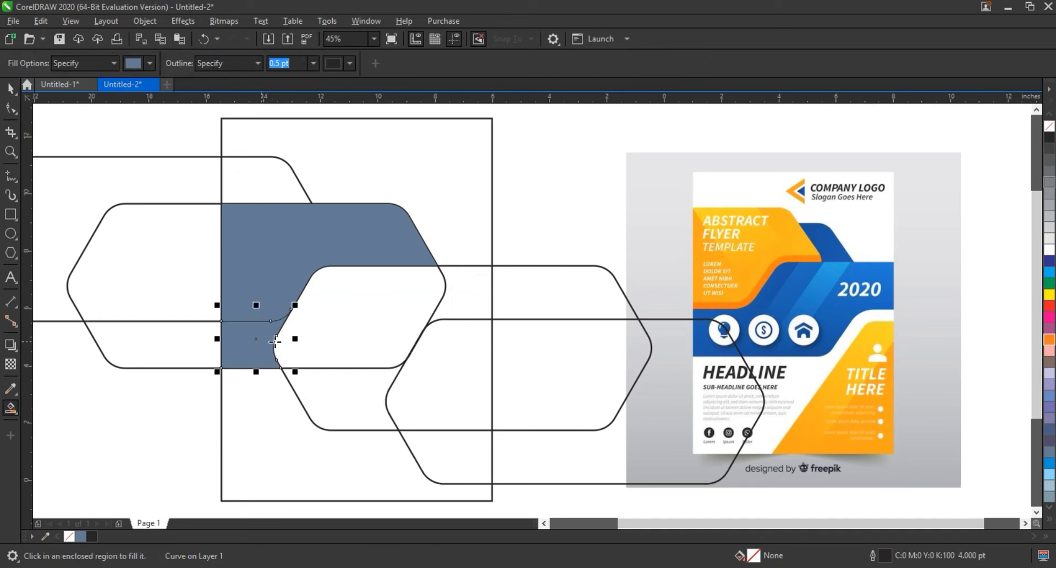
pyautogui.click(358, 308)
pyautogui.click(462, 299)
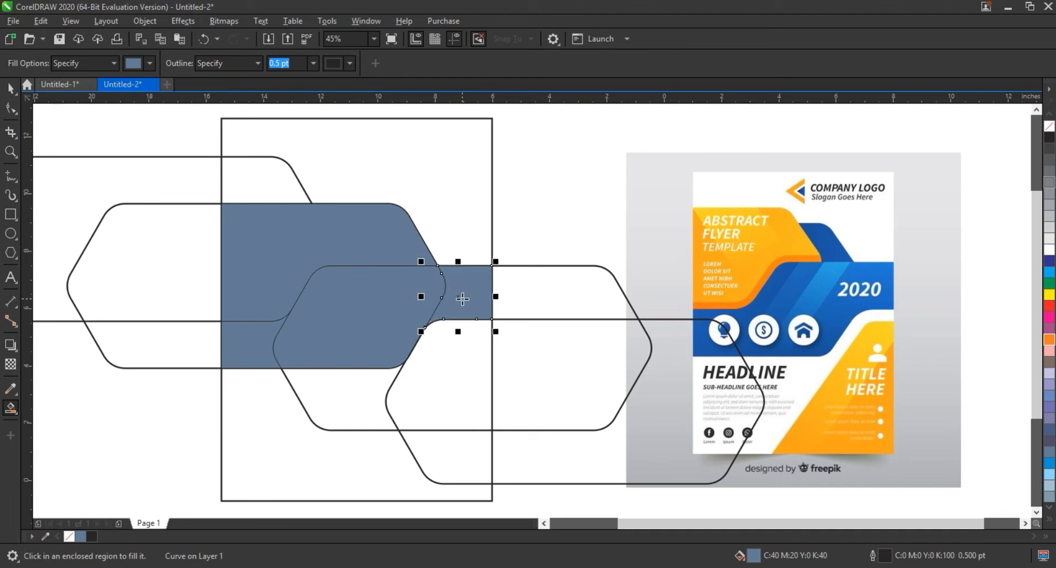
# - Weld the middle band's three filled regions into a single shape
pyautogui.click(10, 88)
pyautogui.keyDown('shift'); pyautogui.click(372, 306); pyautogui.keyUp('shift')
pyautogui.keyDown('shift'); pyautogui.click(260, 324); pyautogui.keyUp('shift')
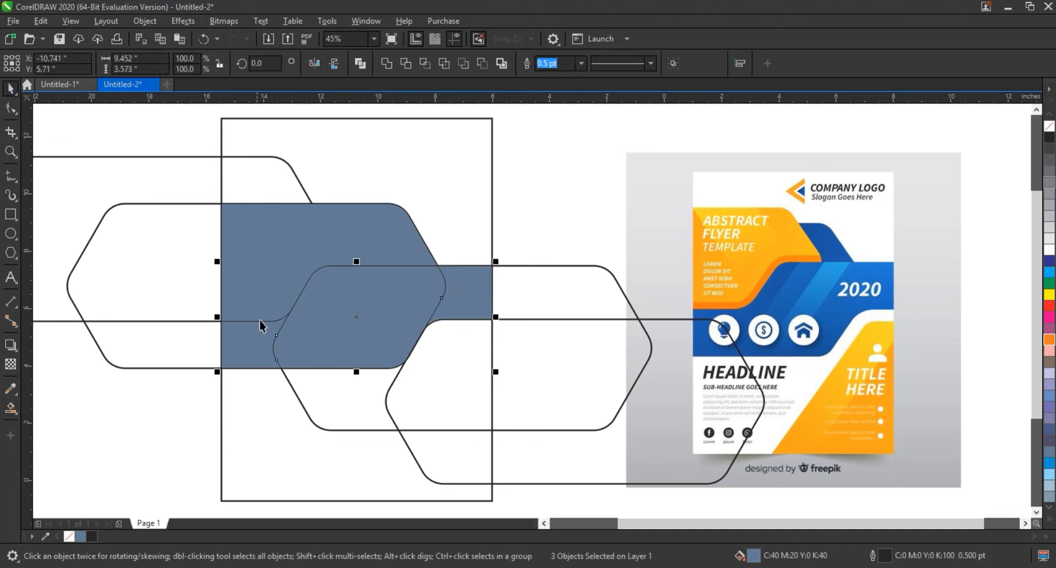
pyautogui.click(387, 64)
pyautogui.click(587, 229)
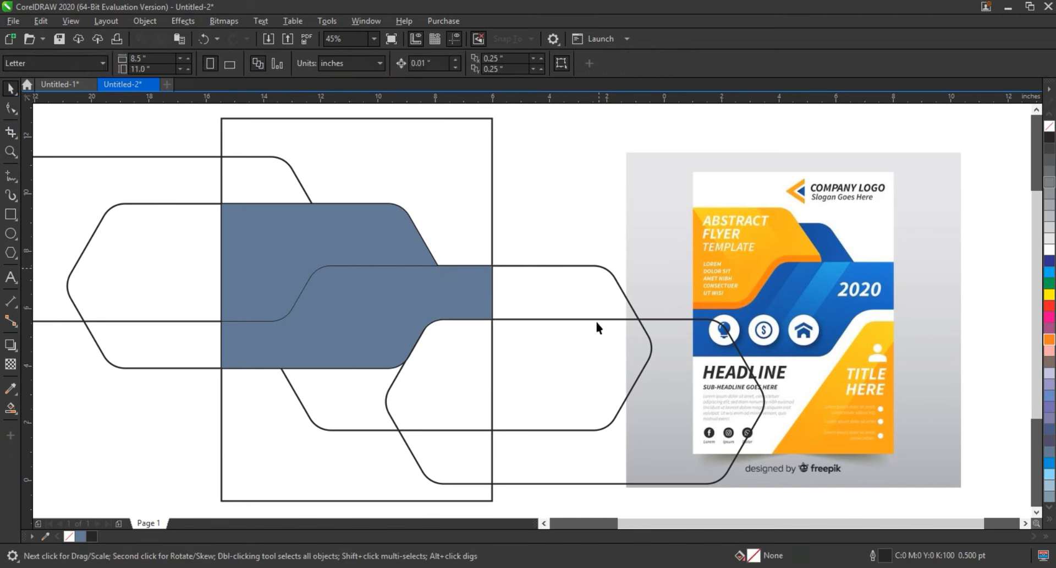
# - Delete the two hexagon outlines on the right and the upper-left one, keeping only the middle hexagon
pyautogui.click(574, 384)
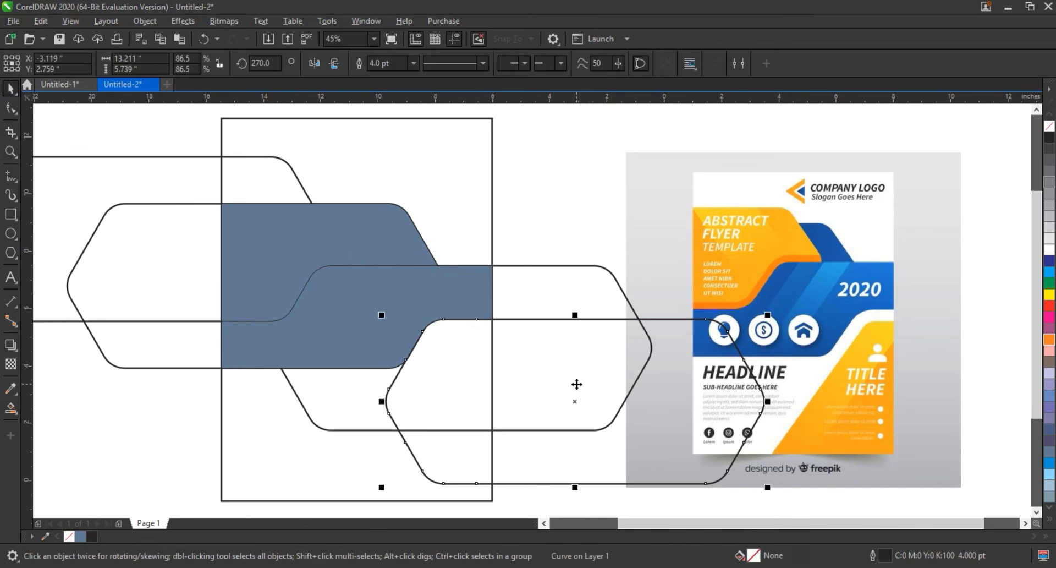
pyautogui.press('Delete')
pyautogui.click(153, 342)
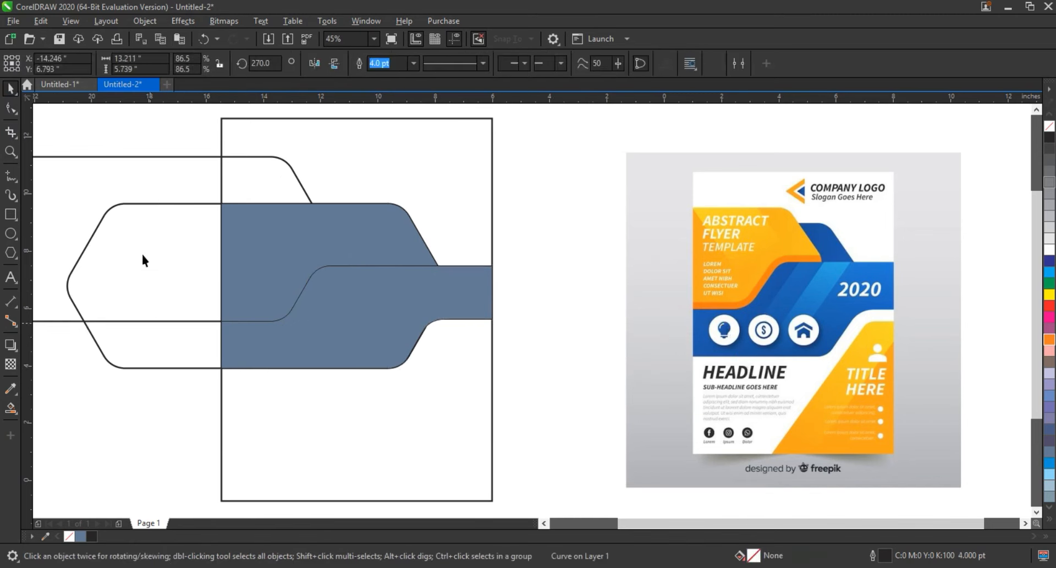
pyautogui.press('Delete')
# - Shift the remaining hexagon down and right behind the upper band, and Smart Fill the corner showing beyond the band's slanted end
pyautogui.moveTo(112, 245); pyautogui.dragTo(254, 305)
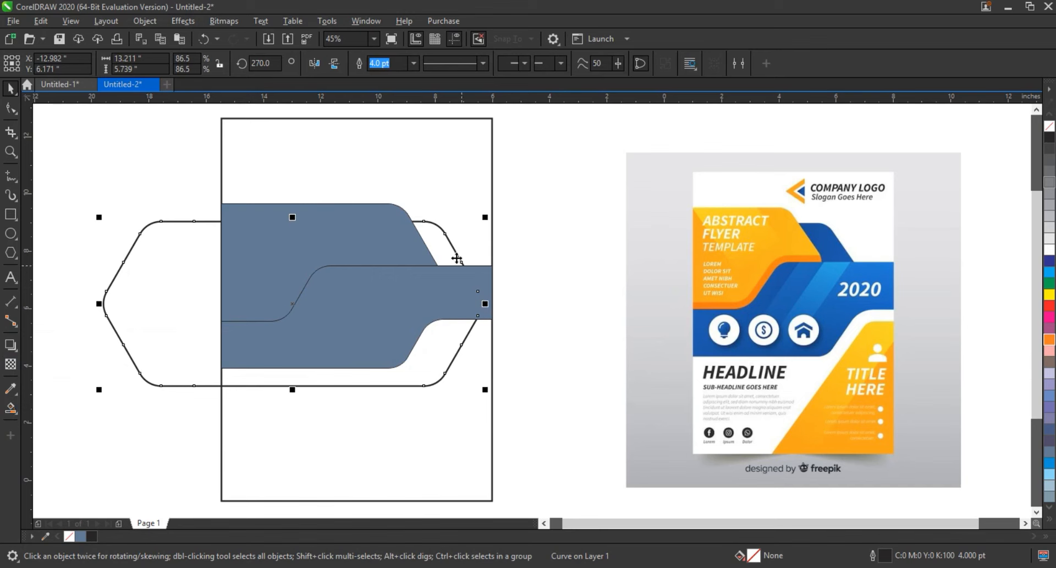
pyautogui.click(457, 258)
pyautogui.click(11, 408)
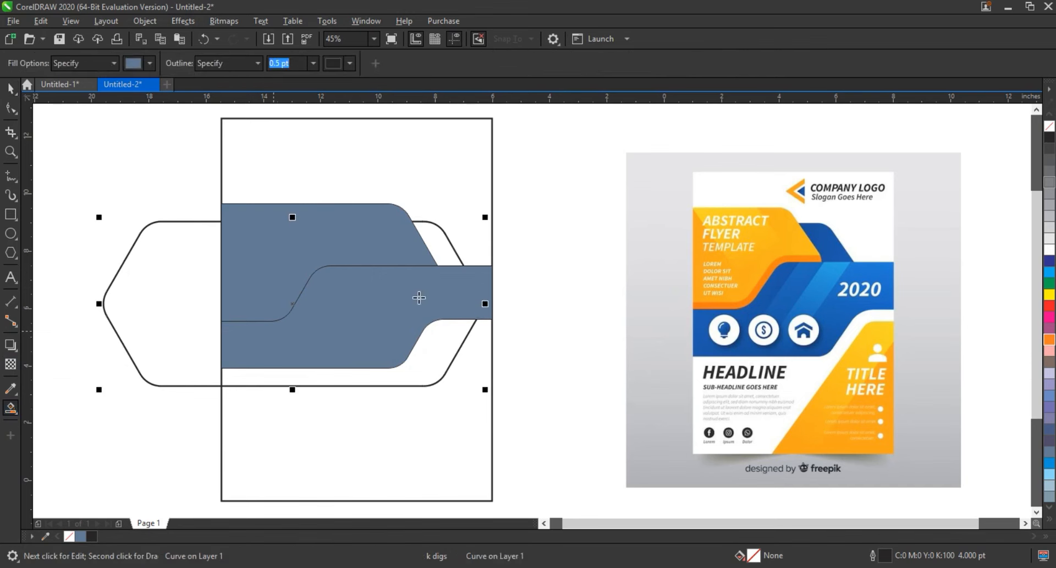
pyautogui.click(451, 249)
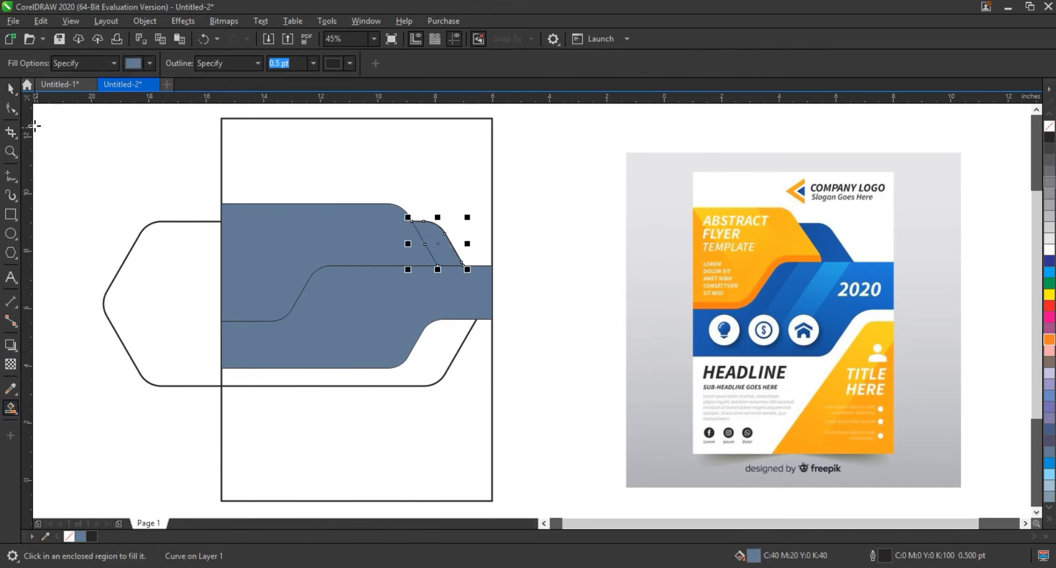
# - Move the hexagon outline to the rectangle's lower-right area, just beneath the raised part of the middle band
pyautogui.click(74, 136)
pyautogui.moveTo(234, 368); pyautogui.dragTo(506, 487)
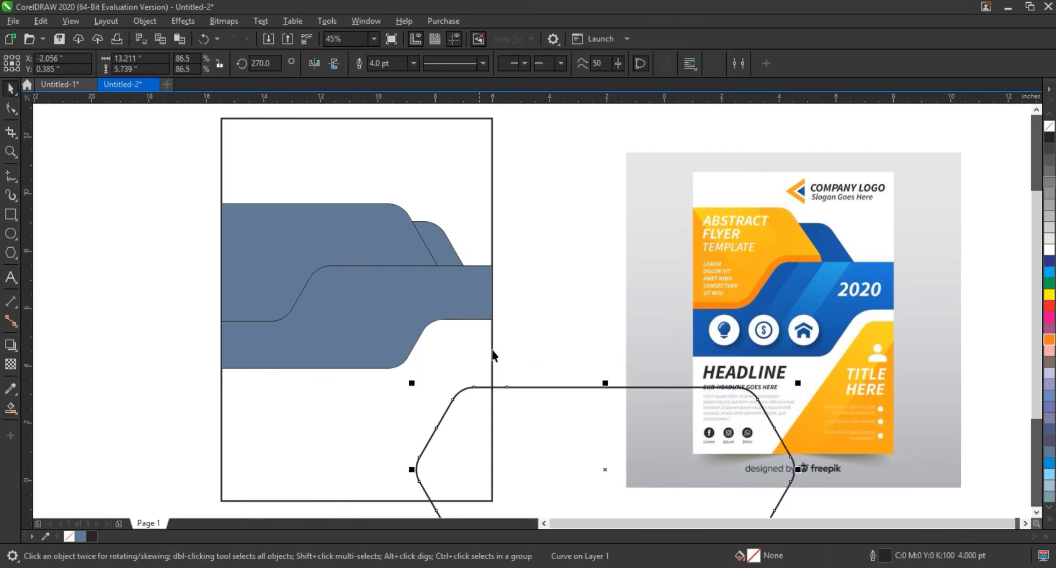
pyautogui.click(10, 108)
pyautogui.click(6, 90)
pyautogui.moveTo(608, 408); pyautogui.dragTo(571, 379)
# - Stretch the hexagon's lower-left nodes down past the rectangle's bottom edge and Smart Fill the slanted lower-right panel
pyautogui.scroll(-2, 537, 302)
pyautogui.click(11, 108)
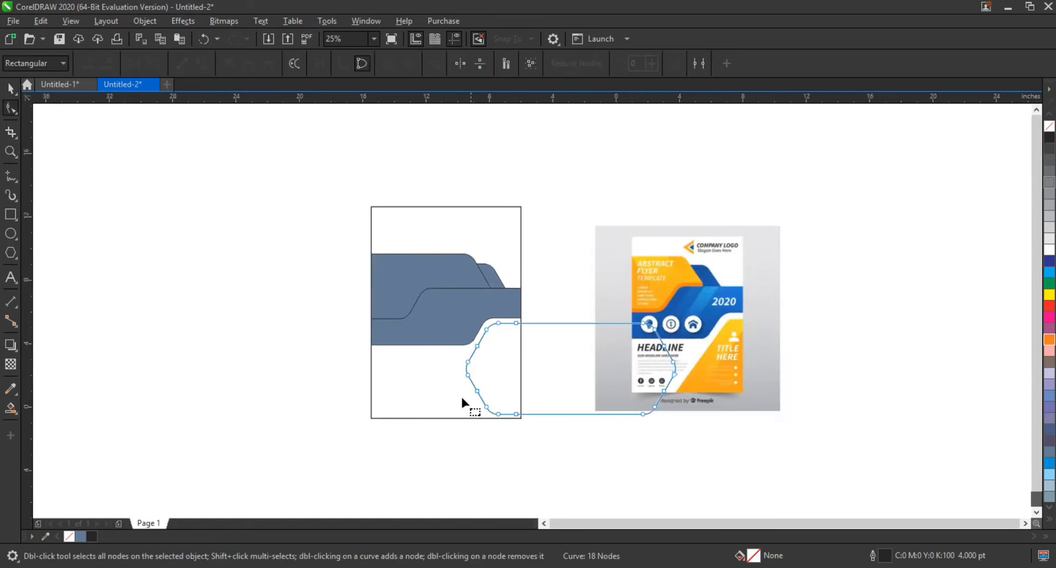
pyautogui.moveTo(463, 389); pyautogui.dragTo(458, 477)
pyautogui.click(10, 407)
pyautogui.click(502, 365)
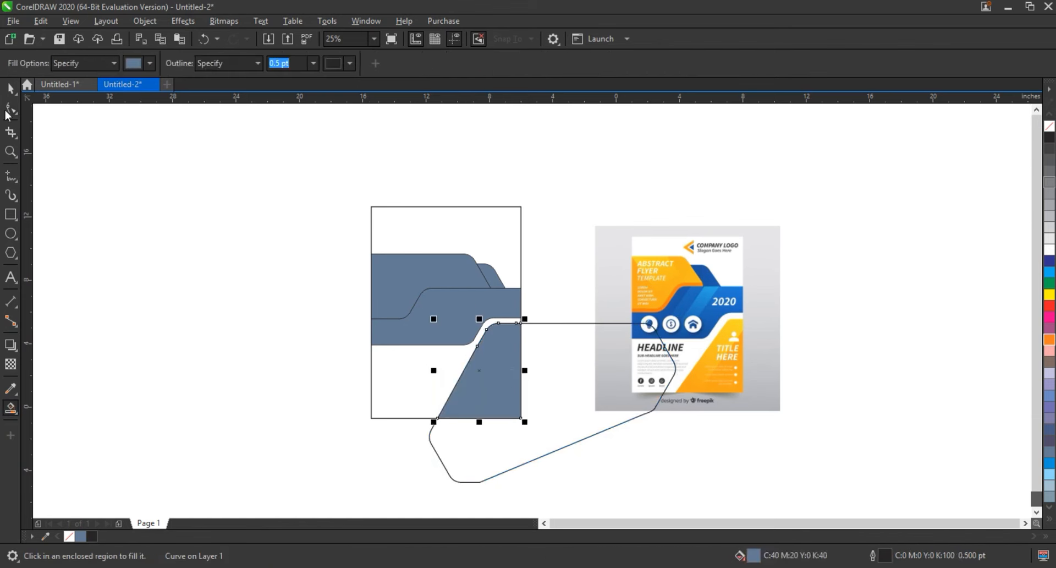
# - Delete the stretched hexagon outline, keeping the filled panel
pyautogui.click(10, 89)
pyautogui.click(579, 360)
pyautogui.press('Delete')
pyautogui.moveTo(312, 162); pyautogui.dragTo(860, 450)
pyautogui.hotkey('shift', 'F2')
pyautogui.press('Escape')
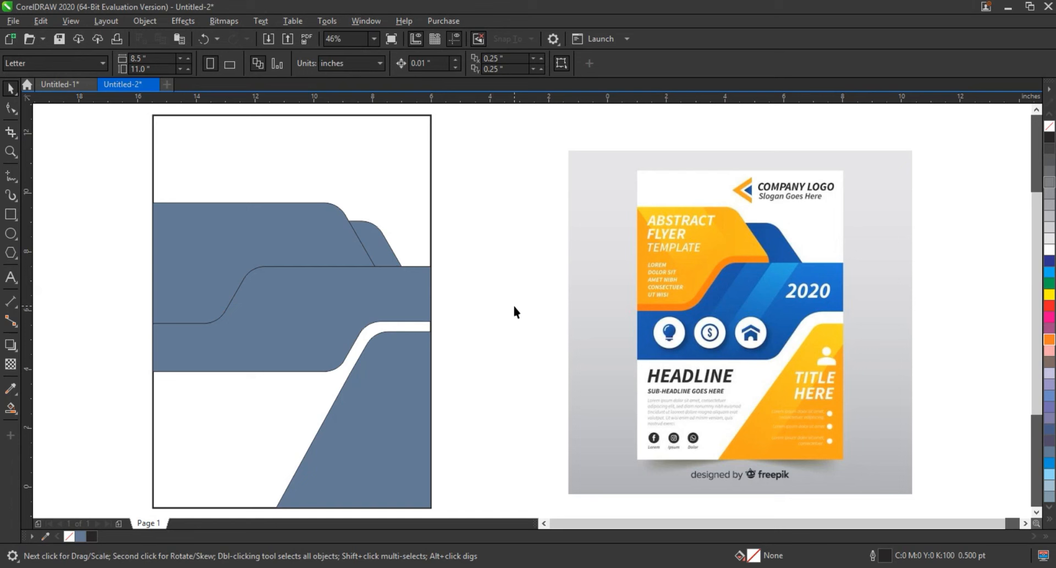
# - Duplicate the upper band slightly up and left, and Smart Fill the thin strip left along the original band's lower edge
pyautogui.click(265, 239)
pyautogui.moveTo(296, 232); pyautogui.dragTo(294, 225)
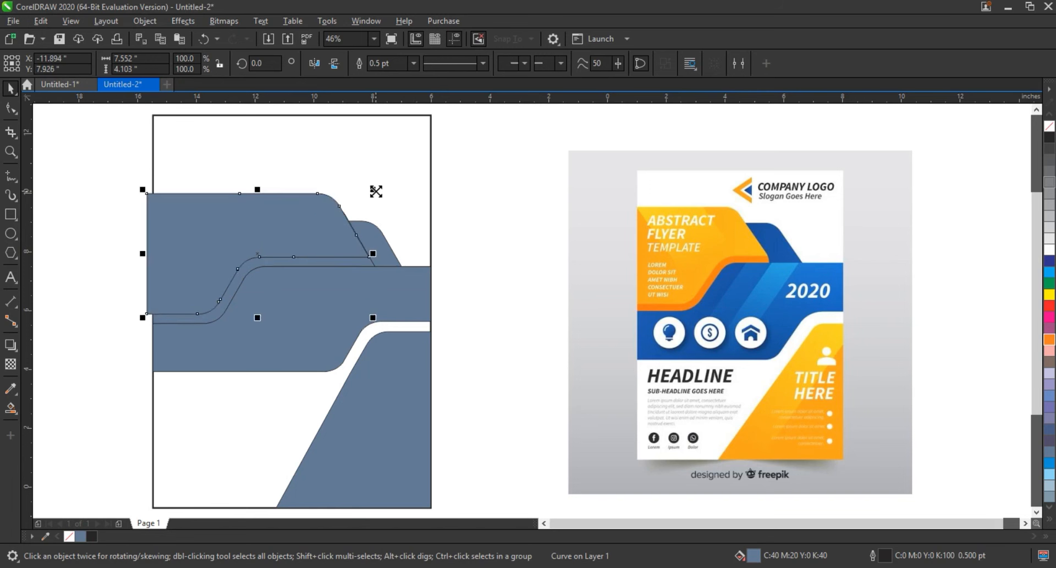
pyautogui.moveTo(376, 191); pyautogui.dragTo(376, 191)
pyautogui.click(11, 410)
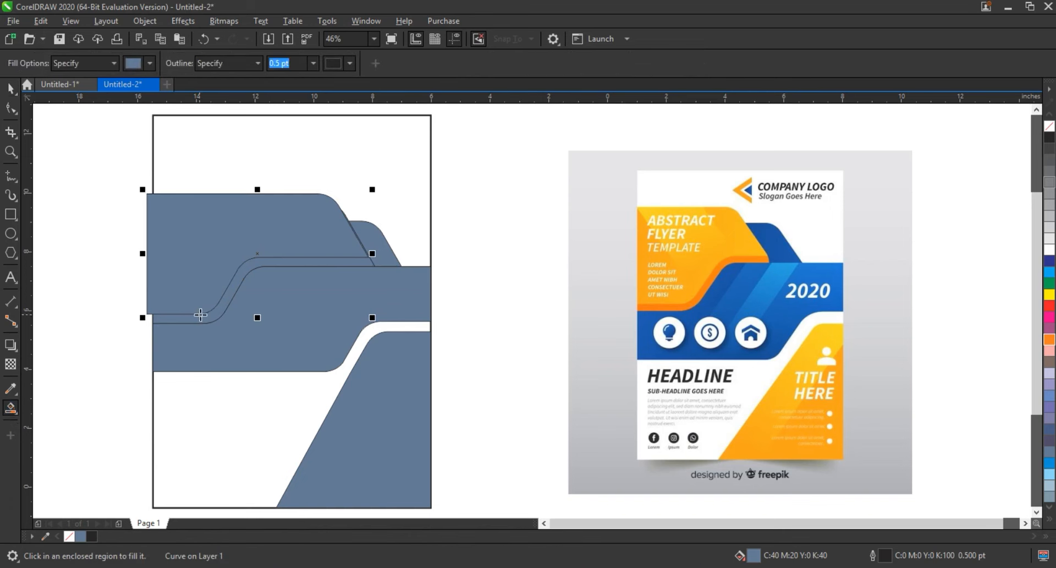
pyautogui.click(205, 322)
# - Delete the offset copy of the upper band
pyautogui.click(11, 88)
pyautogui.click(261, 187)
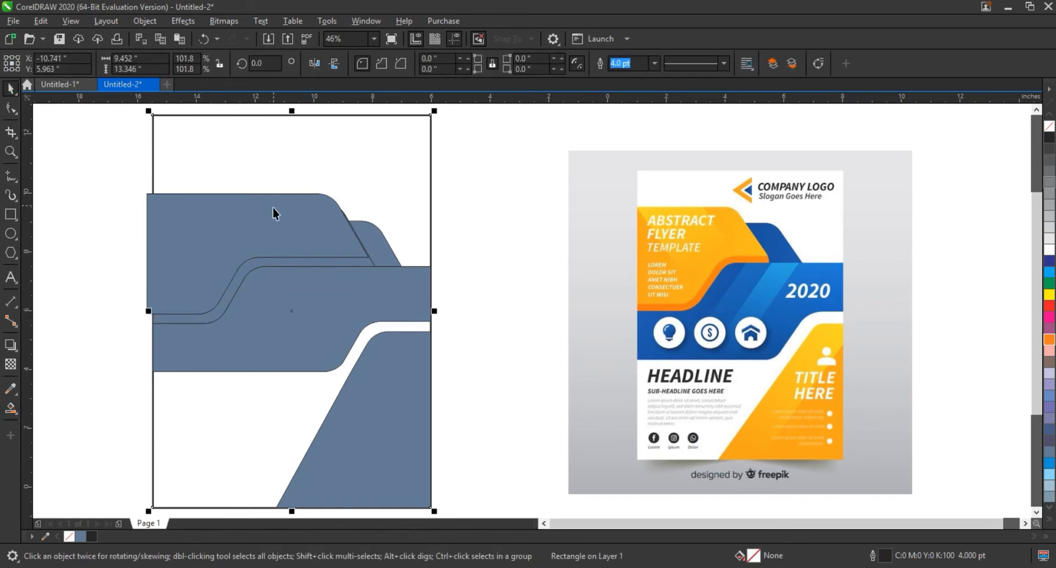
pyautogui.click(272, 212)
pyautogui.press('Delete')
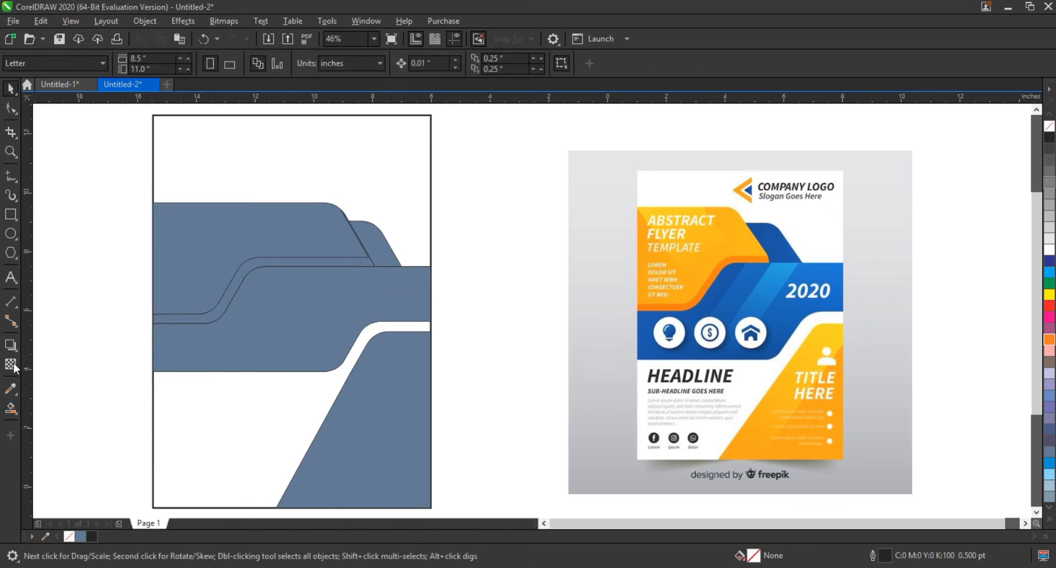
# - Give the upper band a linear fountain fill running from orange near its left edge to yellow near its upper-right end
pyautogui.click(202, 273)
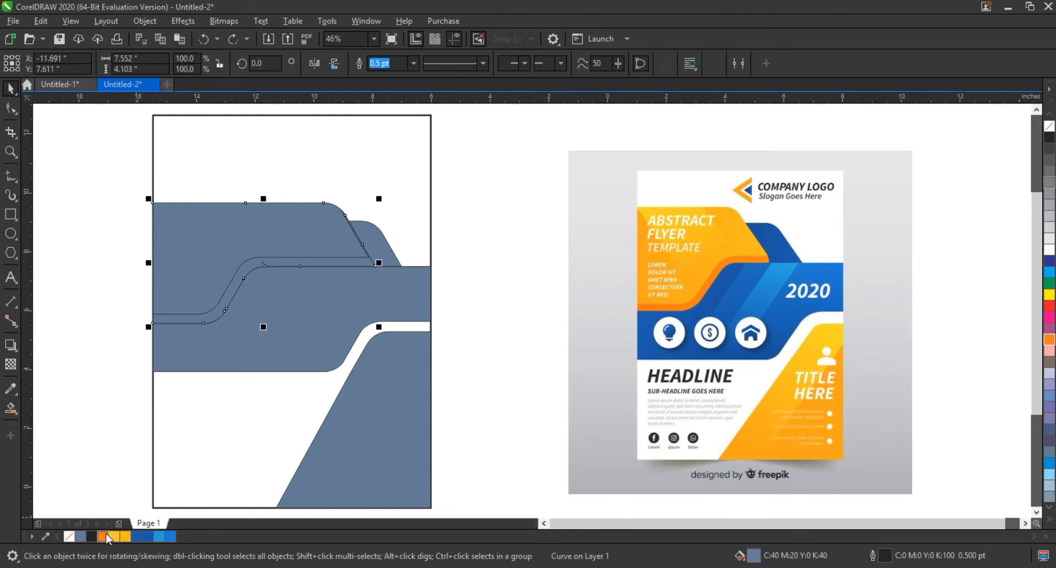
pyautogui.moveTo(106, 535); pyautogui.dragTo(196, 225)
pyautogui.press('g')
pyautogui.moveTo(170, 267); pyautogui.dragTo(300, 222)
pyautogui.moveTo(125, 536); pyautogui.dragTo(300, 221)
pyautogui.click(300, 232)
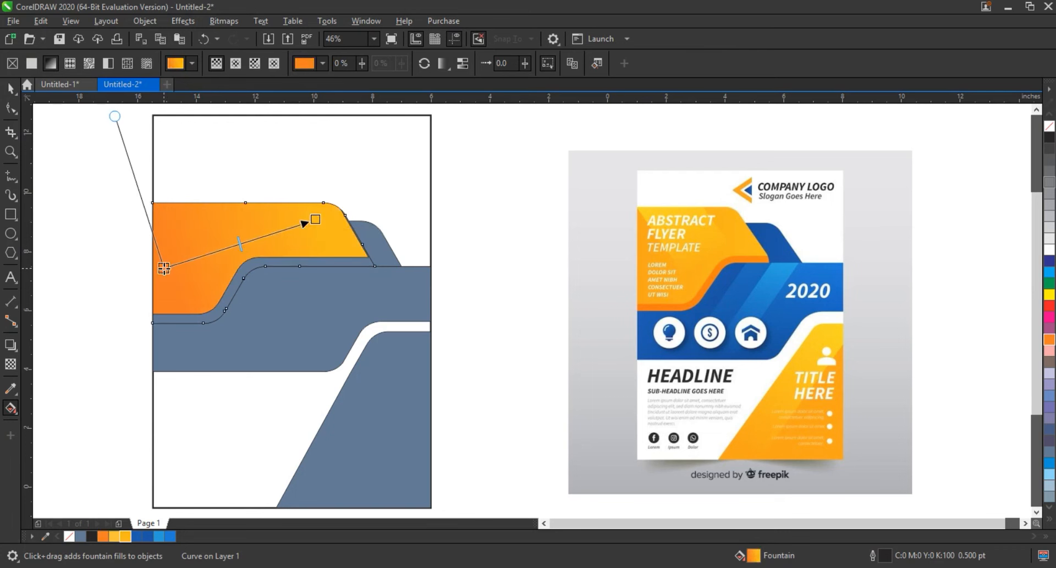
# - Move the gradient's orange start point left beyond the rectangle's edge to soften the orange in the upper band
pyautogui.click(162, 268)
pyautogui.moveTo(162, 268); pyautogui.dragTo(97, 281)
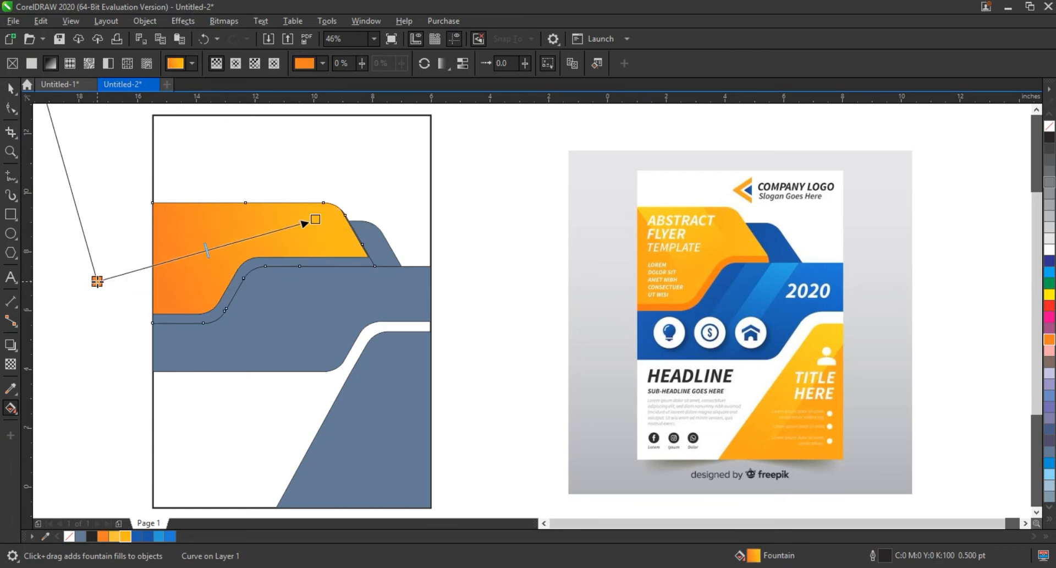
pyautogui.press('space')
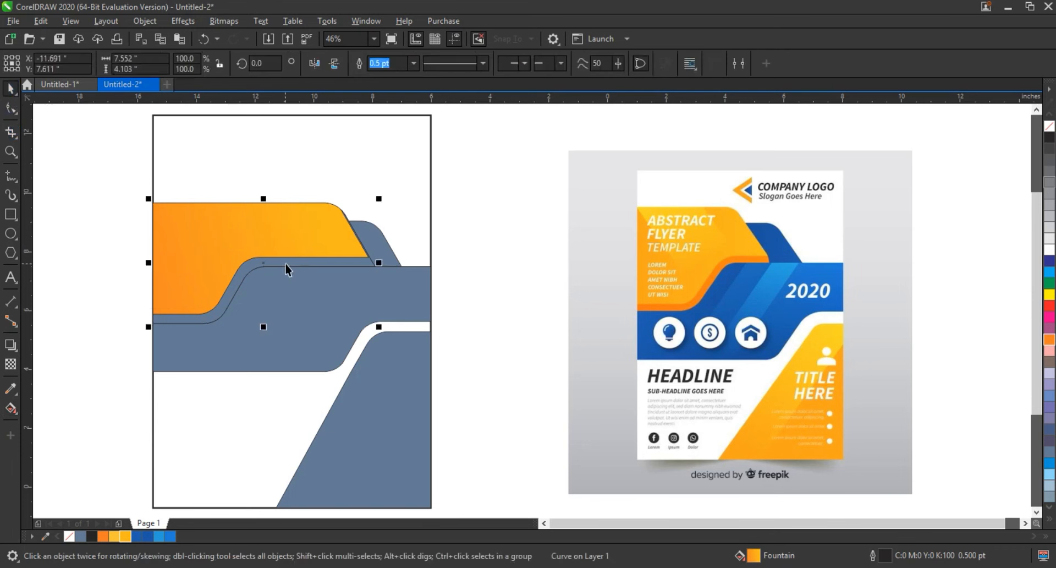
# - Fill the thin strip along the upper band's lower edge with orange #F37E21 and remove the outlines of strip and band
pyautogui.click(286, 268)
pyautogui.click(103, 536)
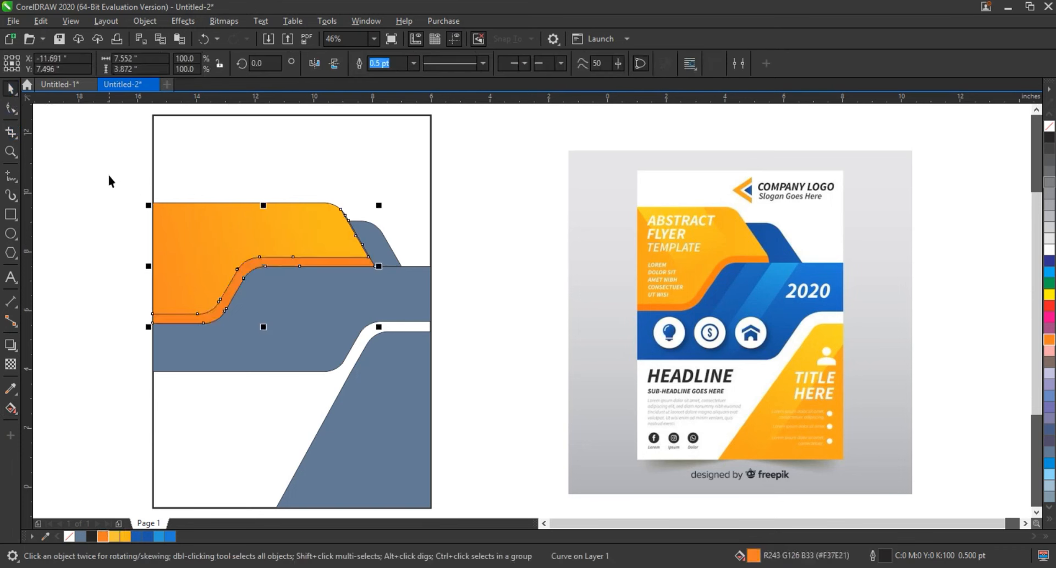
pyautogui.moveTo(109, 174); pyautogui.dragTo(387, 342)
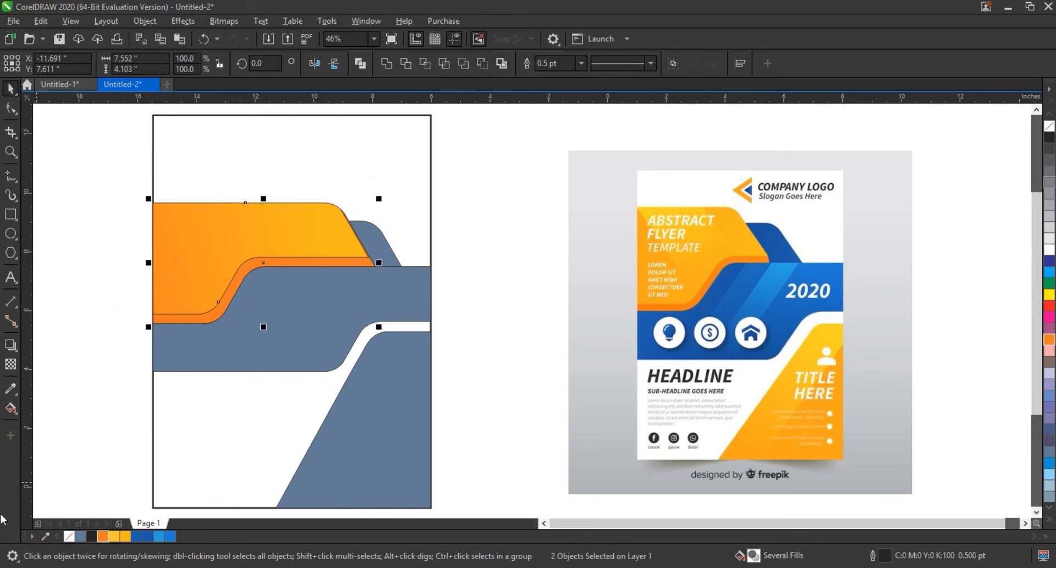
pyautogui.click(94, 325)
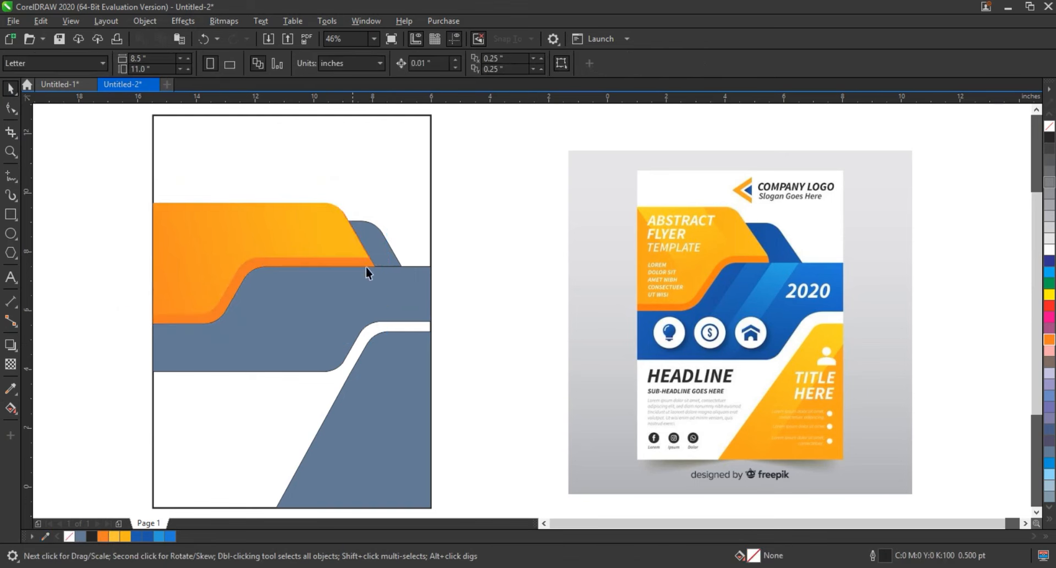
# - Fill the small tab behind the upper band and the wide middle band with dark blue #185CAF
pyautogui.click(379, 247)
pyautogui.click(136, 536)
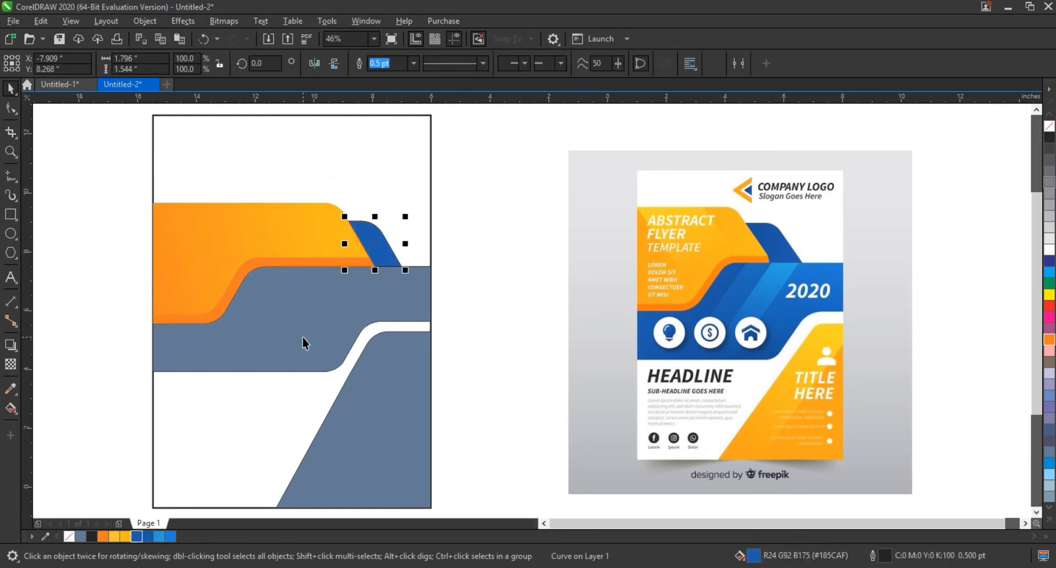
pyautogui.click(302, 336)
pyautogui.click(138, 538)
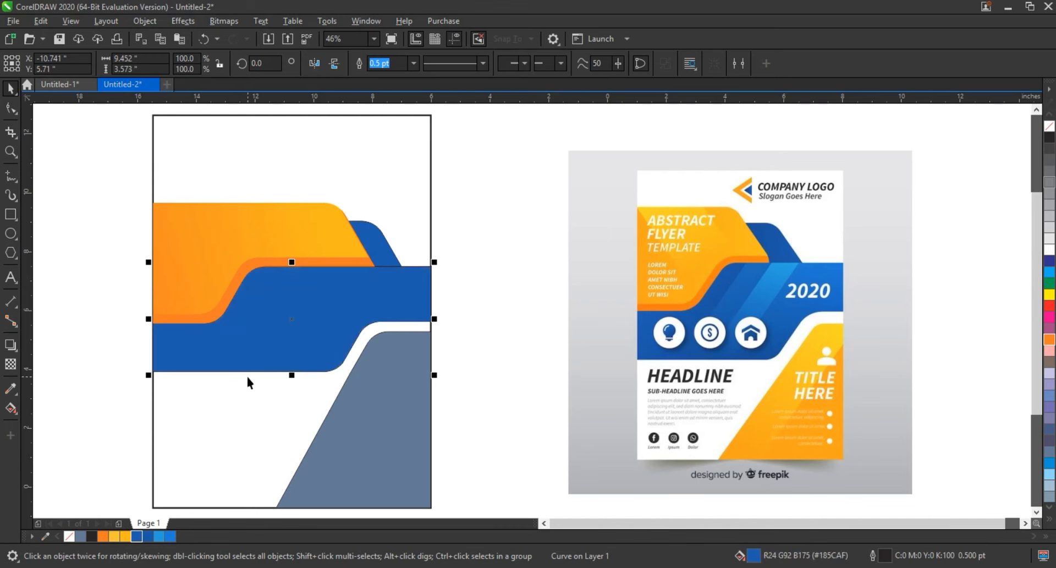
# - Give the middle band a linear fountain fill from dark blue near its lower centre to brighter blue beyond its upper-right end
pyautogui.press('g')
pyautogui.moveTo(219, 345); pyautogui.dragTo(339, 295)
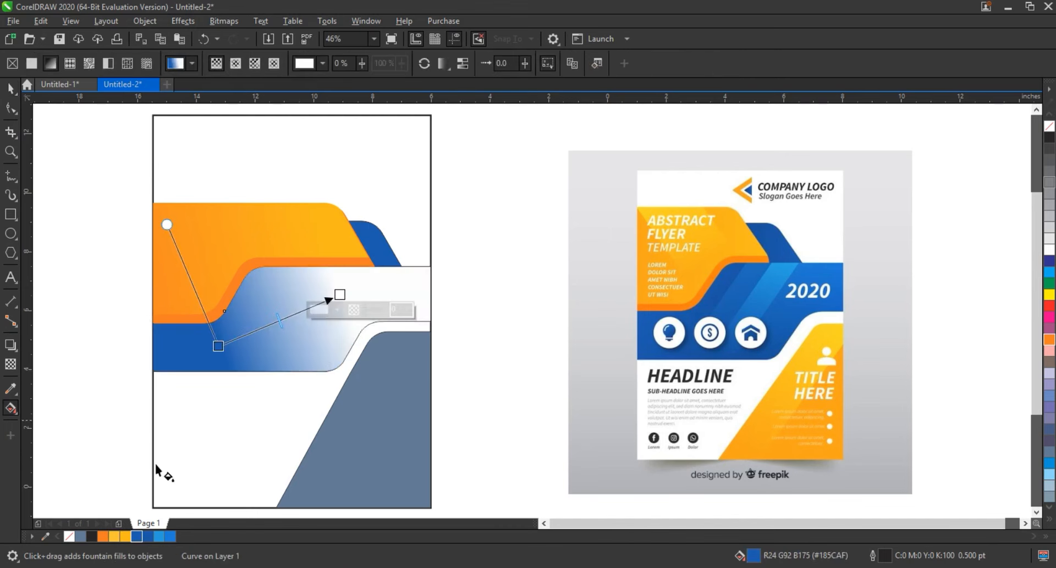
pyautogui.moveTo(162, 536); pyautogui.dragTo(340, 294)
pyautogui.moveTo(339, 294); pyautogui.dragTo(454, 230)
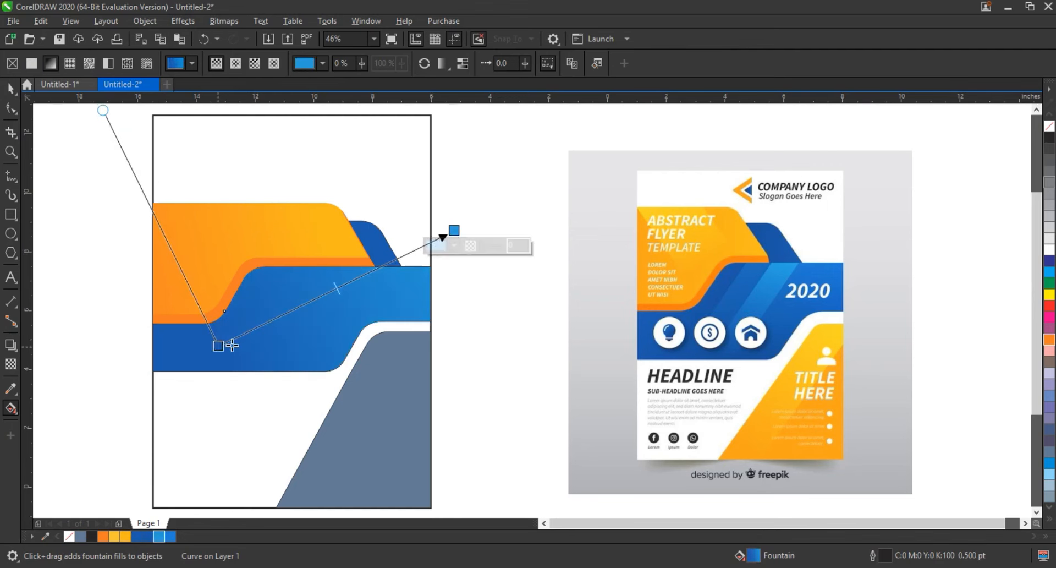
pyautogui.moveTo(232, 345); pyautogui.dragTo(258, 340)
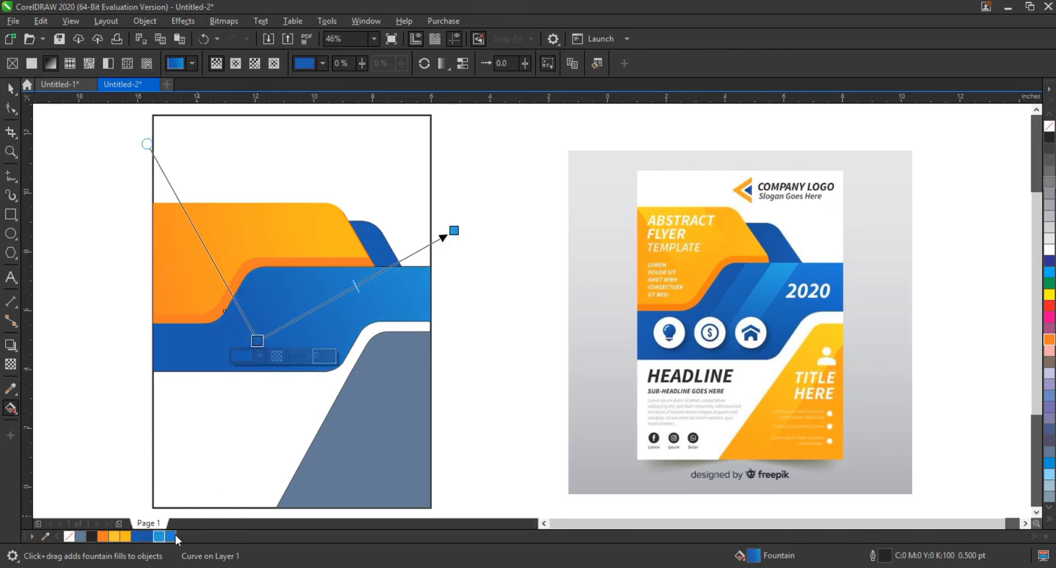
pyautogui.moveTo(454, 230); pyautogui.dragTo(446, 238)
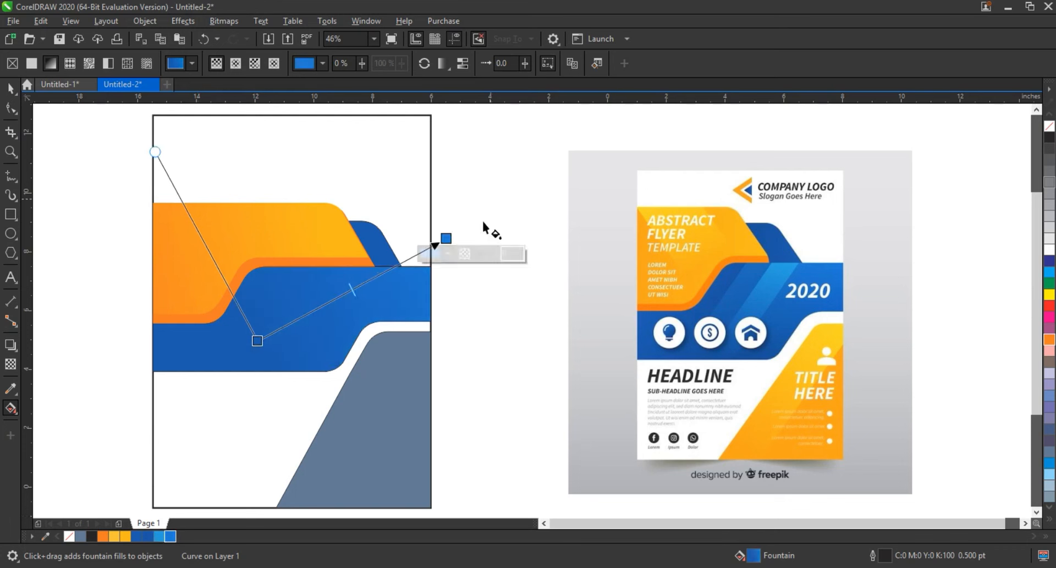
pyautogui.click(11, 89)
pyautogui.click(453, 161)
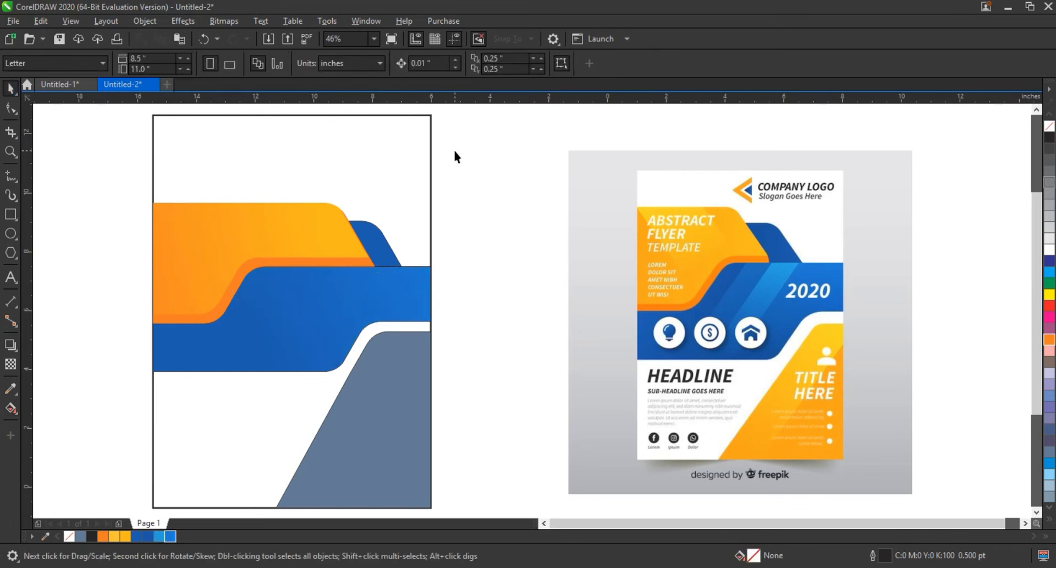
# - Draw two parallel lines descending rightward at 45° across the orange upper band, about 13 and 11 inches long
pyautogui.click(10, 177)
pyautogui.click(147, 171)
pyautogui.keyDown('ctrl'); pyautogui.click(426, 452); pyautogui.keyUp('ctrl')
pyautogui.click(210, 175)
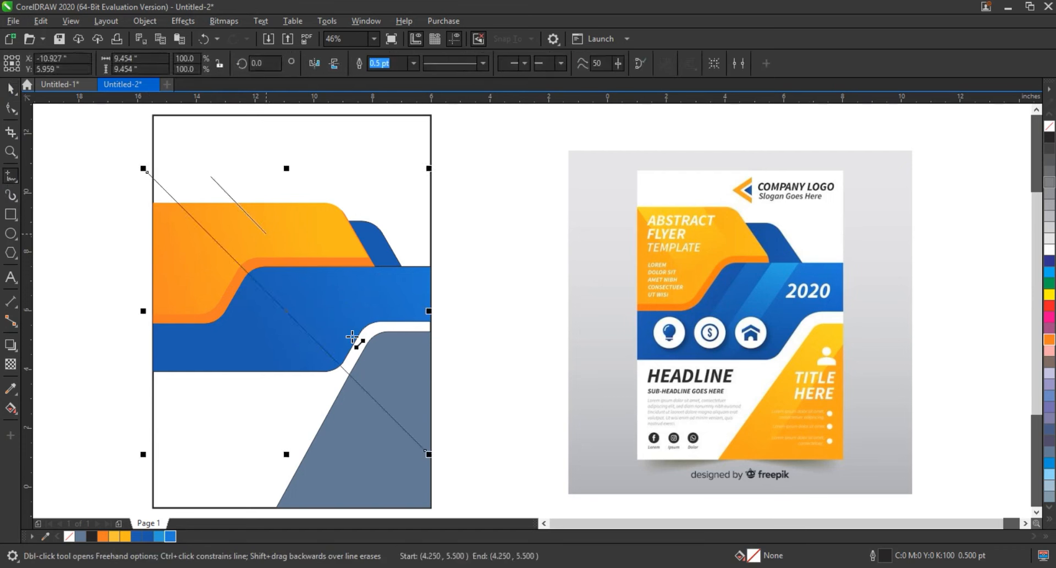
pyautogui.keyDown('ctrl'); pyautogui.click(433, 398); pyautogui.keyUp('ctrl')
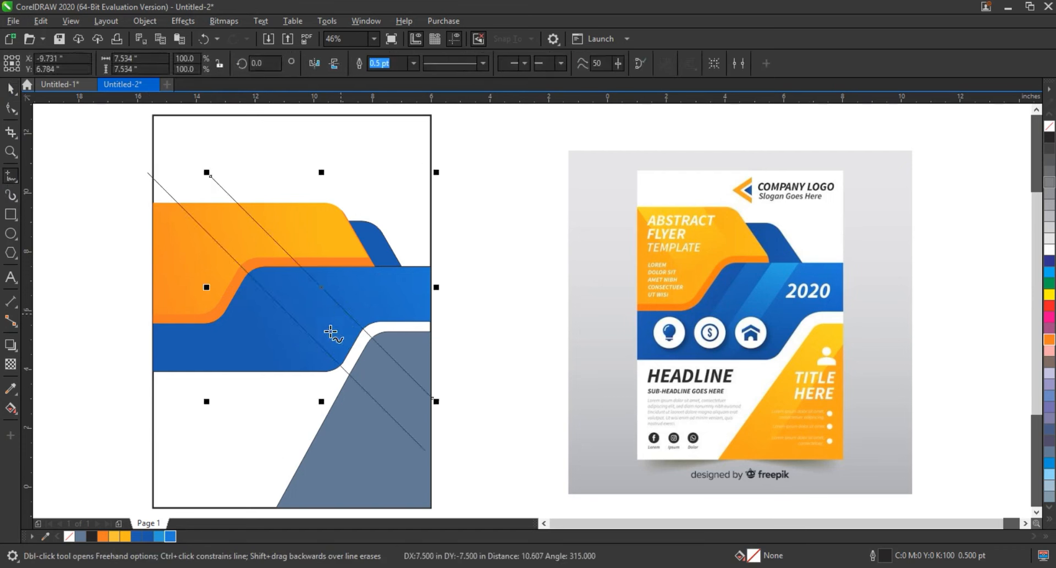
# - Smart Fill the part of the orange band between the two diagonal lines as a separate strip
pyautogui.click(12, 411)
pyautogui.click(55, 424)
pyautogui.click(237, 231)
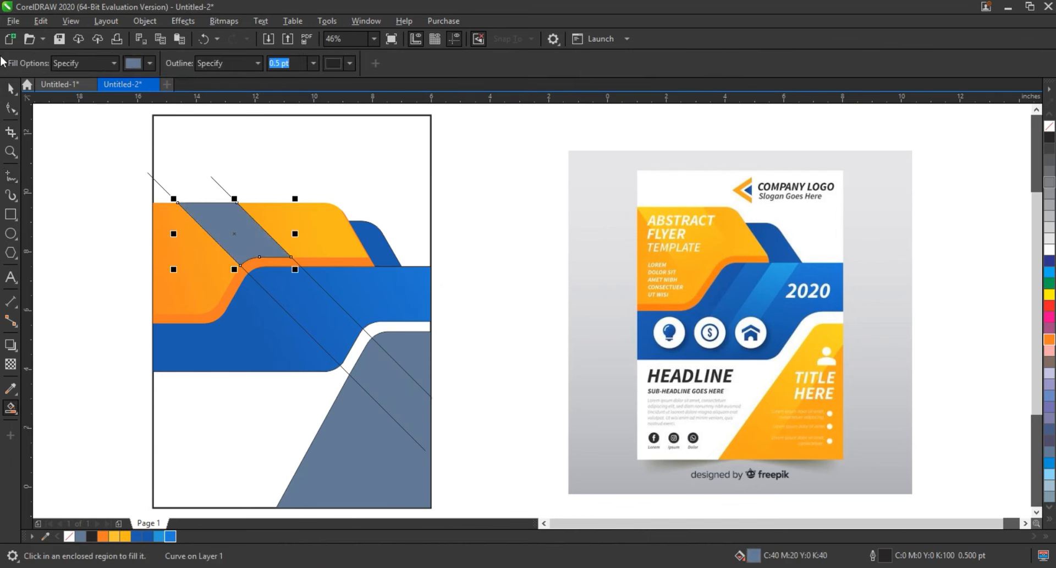
pyautogui.click(11, 87)
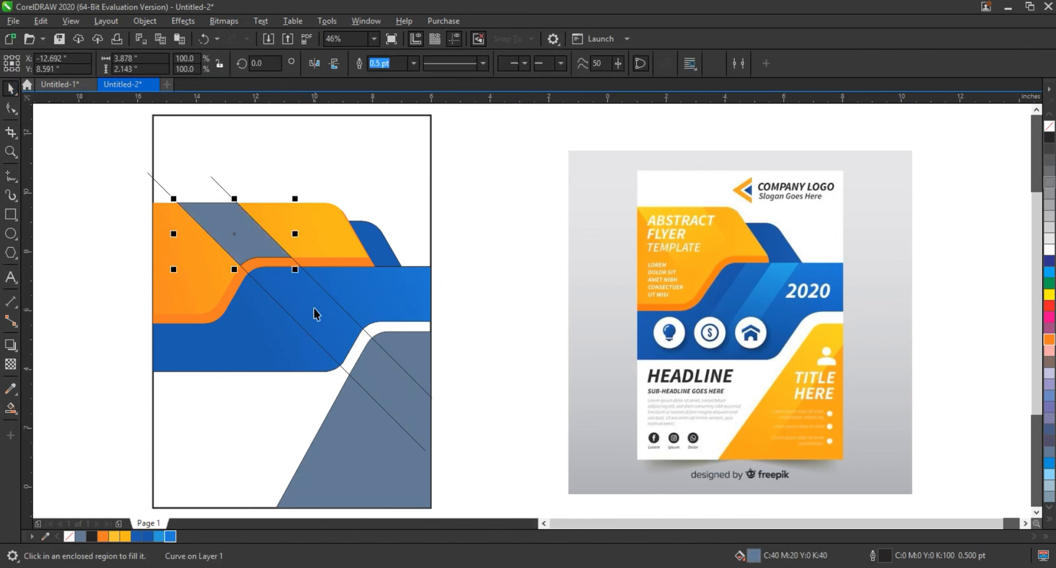
# - Delete the two diagonal construction lines crossing the orange and blue bands
pyautogui.click(325, 289)
pyautogui.click(324, 288)
pyautogui.press('Delete')
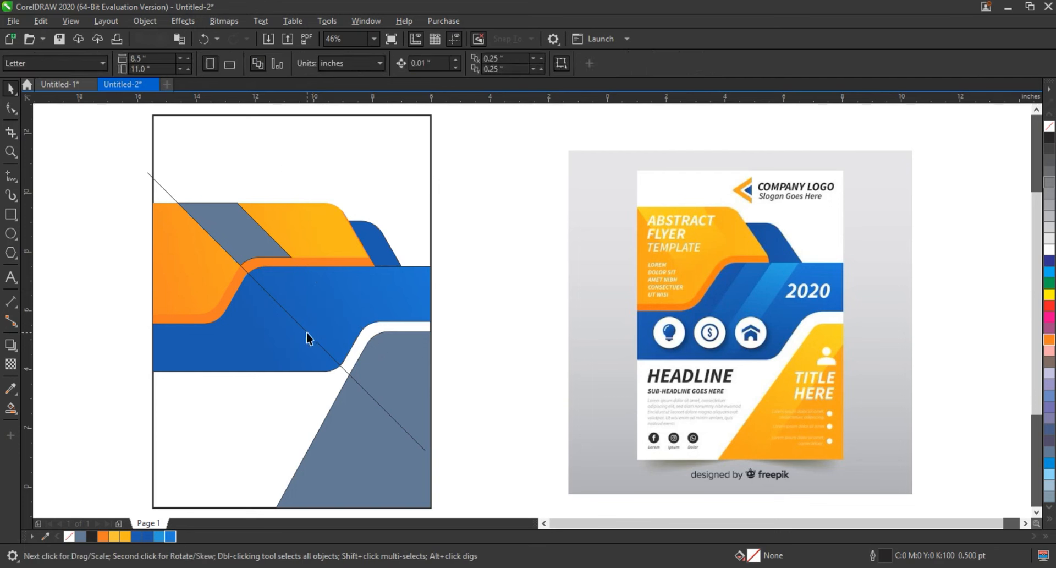
pyautogui.click(306, 332)
pyautogui.press('Delete')
# - Draw three parallel 240° slanted lines, each about 6.3 inches long, across the blue middle band
pyautogui.press('F5')
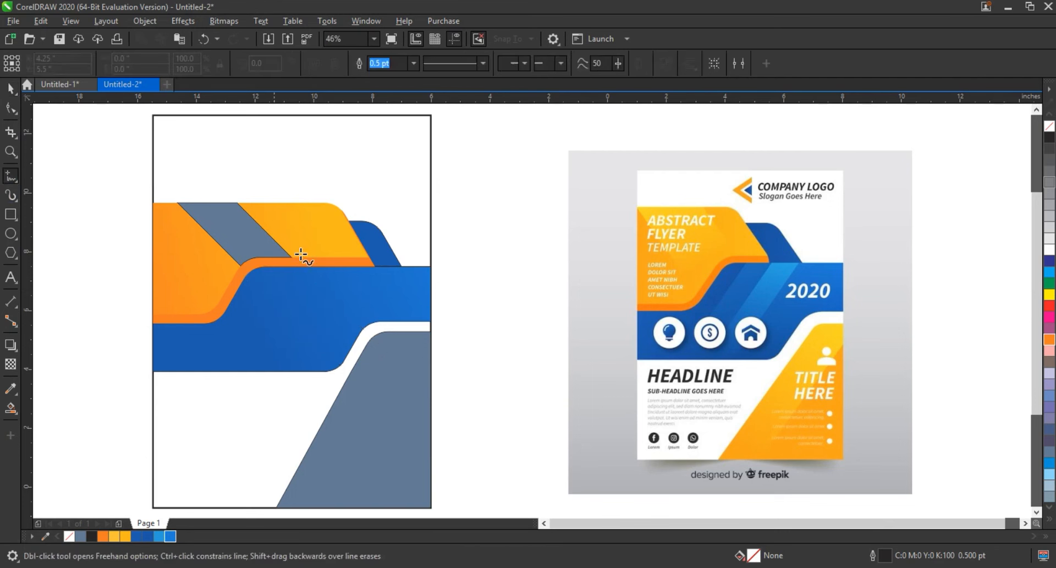
pyautogui.click(305, 243)
pyautogui.click(214, 403)
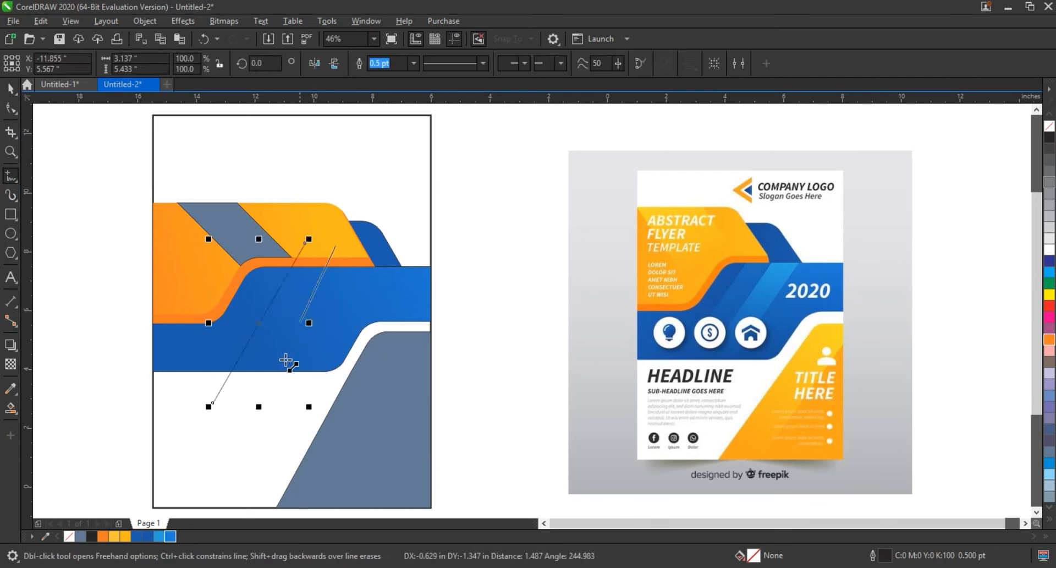
pyautogui.click(336, 246)
pyautogui.click(246, 401)
pyautogui.click(366, 247)
pyautogui.click(276, 401)
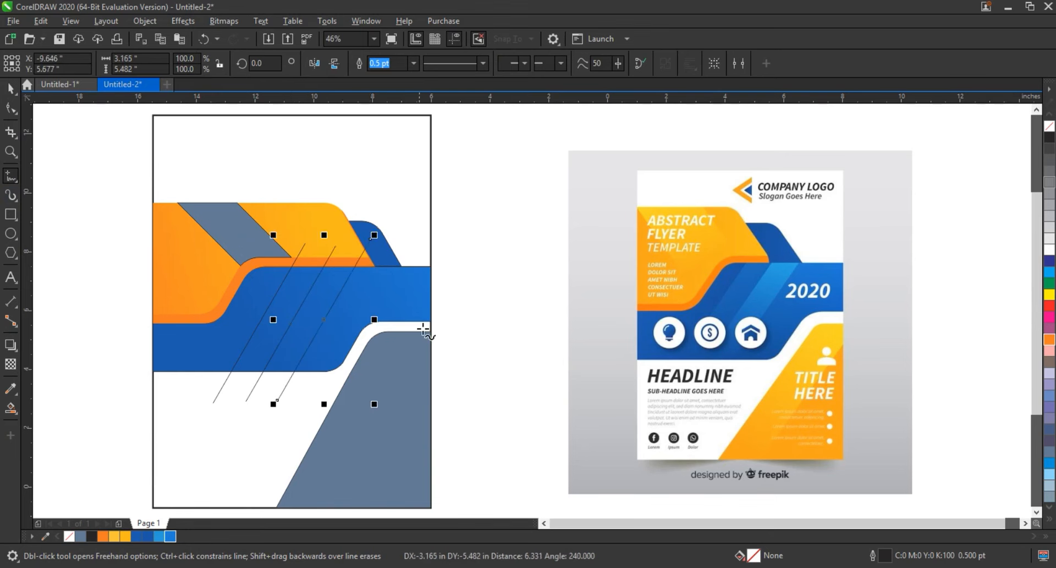
# - Draw two slanted lines, about 9.8 and 7.8 inches long, across the lower-right shape, parallel to its slanted edge
pyautogui.click(441, 293)
pyautogui.click(295, 510)
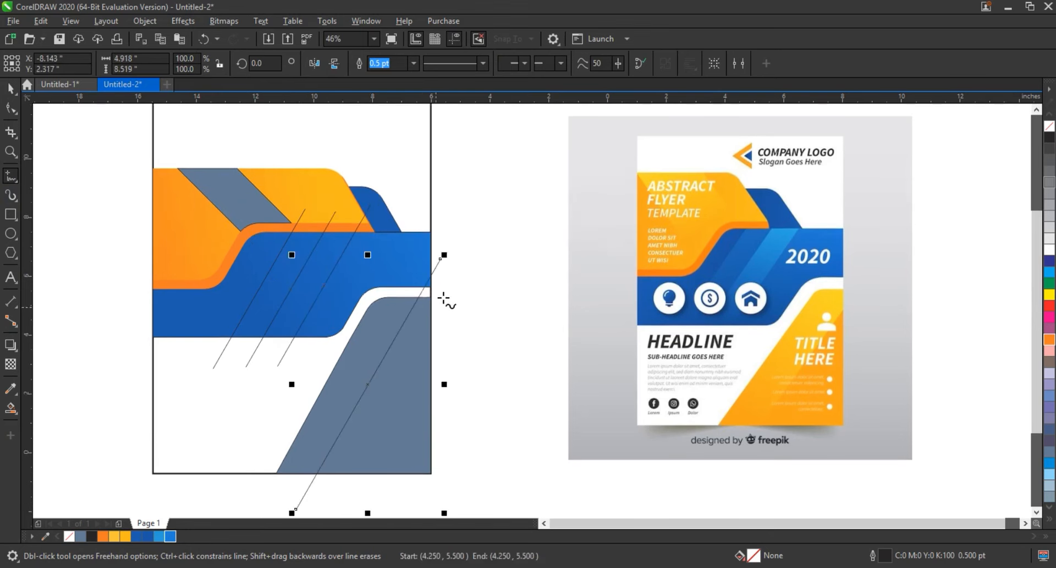
pyautogui.click(449, 292)
pyautogui.click(336, 489)
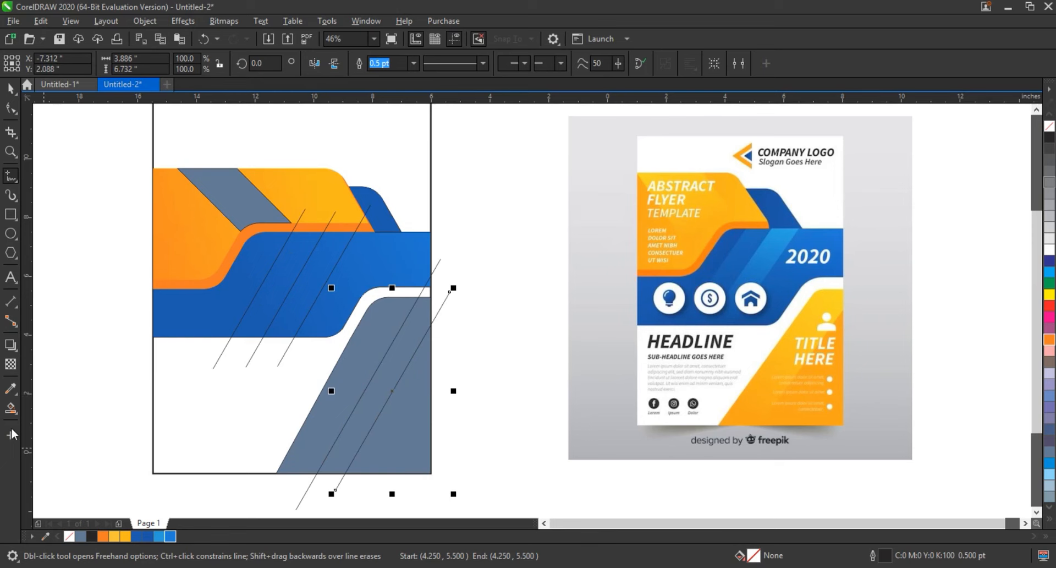
# - Smart Fill the two strips between the lines on the blue band and the strip along the lower-right shape's slanted edge
pyautogui.click(10, 407)
pyautogui.click(304, 248)
pyautogui.click(327, 254)
pyautogui.click(348, 377)
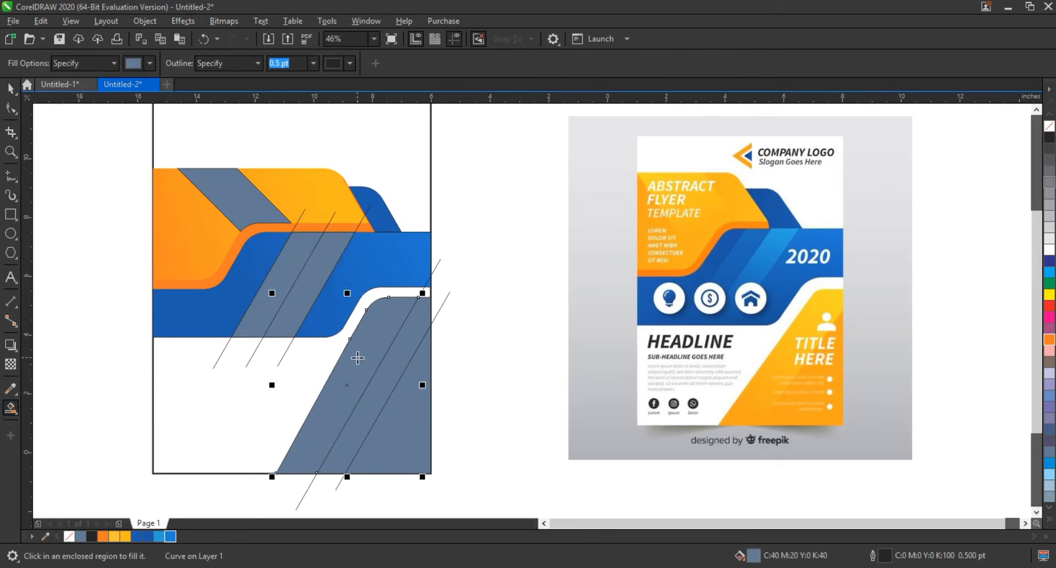
pyautogui.click(11, 89)
pyautogui.moveTo(349, 386); pyautogui.dragTo(305, 391)
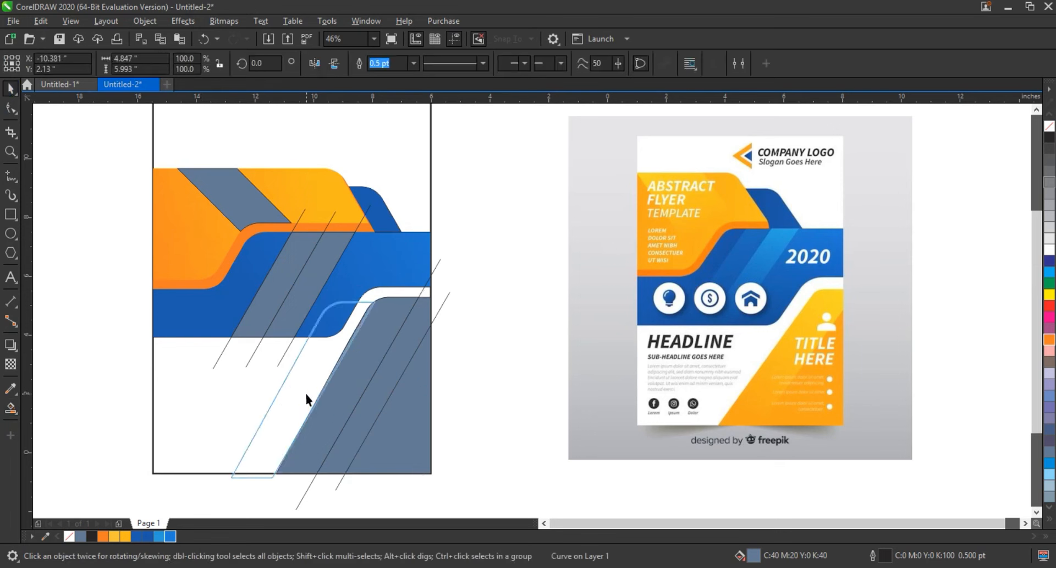
pyautogui.hotkey('ctrl', 'z')
# - Delete the five slanted construction lines over the lower-right shape and the blue band, leaving only the filled strips
pyautogui.click(445, 296)
pyautogui.press('Delete')
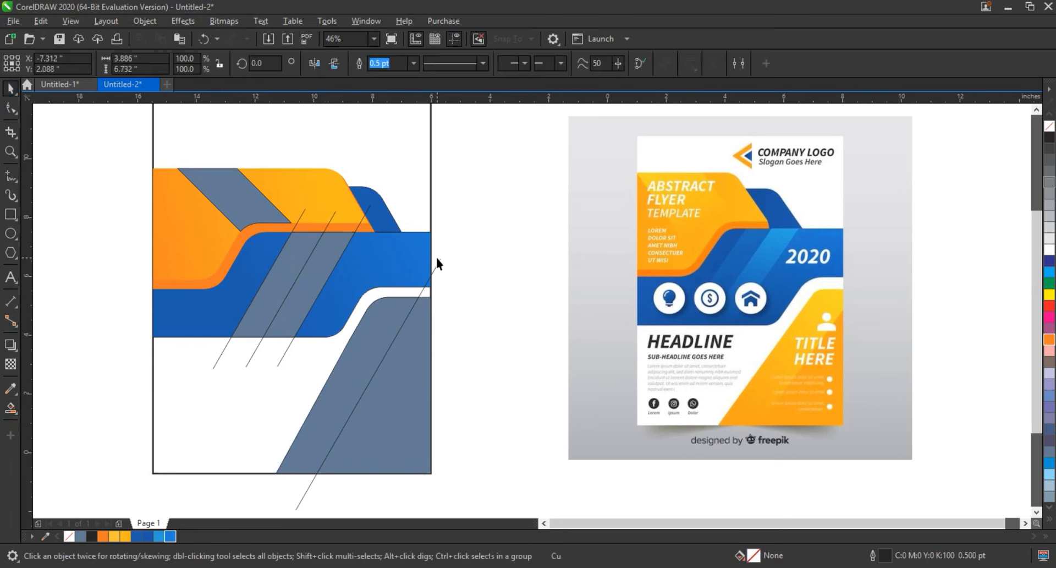
pyautogui.click(436, 255)
pyautogui.press('Delete')
pyautogui.click(367, 216)
pyautogui.press('Delete')
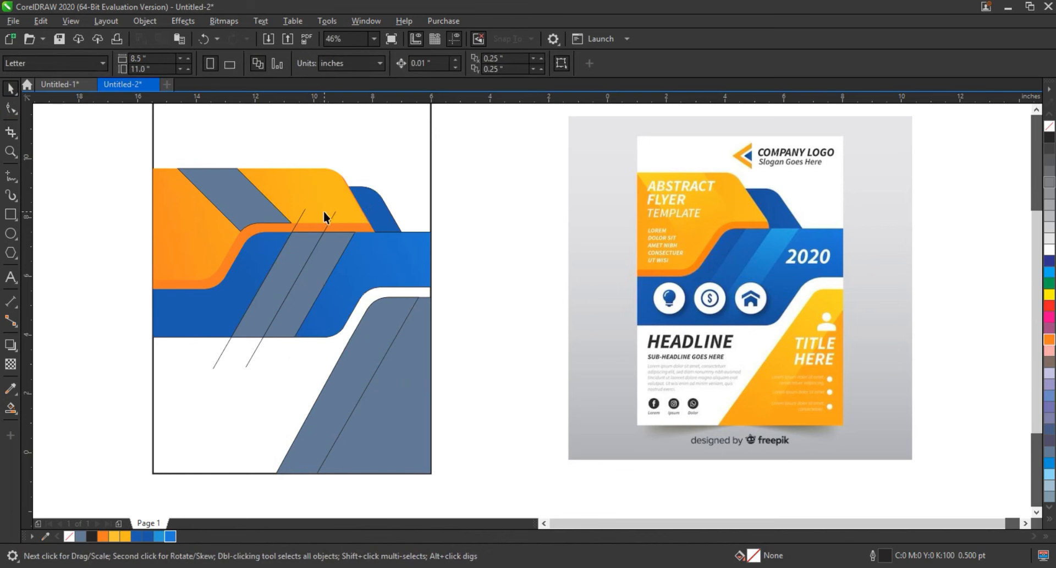
pyautogui.click(333, 215)
pyautogui.press('Delete')
pyautogui.click(302, 212)
pyautogui.press('Delete')
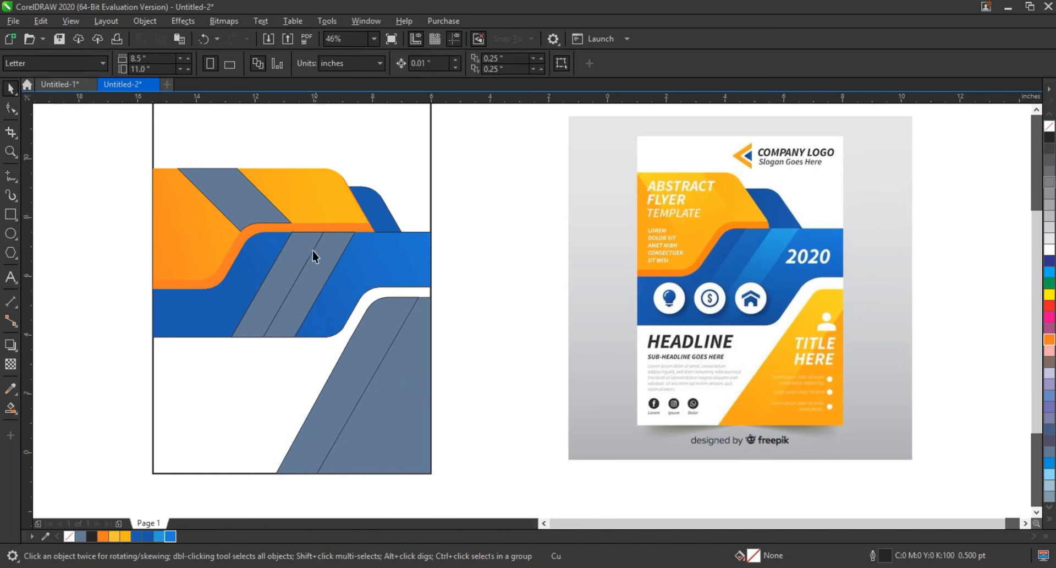
# - Fill the diagonal strip on the orange band with yellow #F9C531 and fade it toward its lower end with a fountain transparency
pyautogui.click(309, 254)
pyautogui.keyDown('shift'); pyautogui.click(325, 266); pyautogui.keyUp('shift')
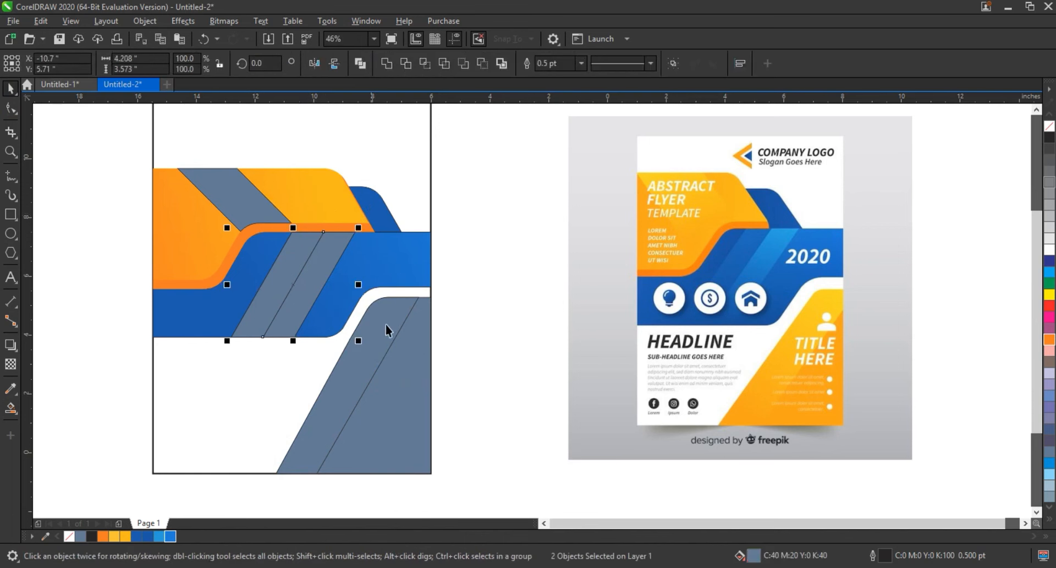
pyautogui.click(214, 189)
pyautogui.click(113, 536)
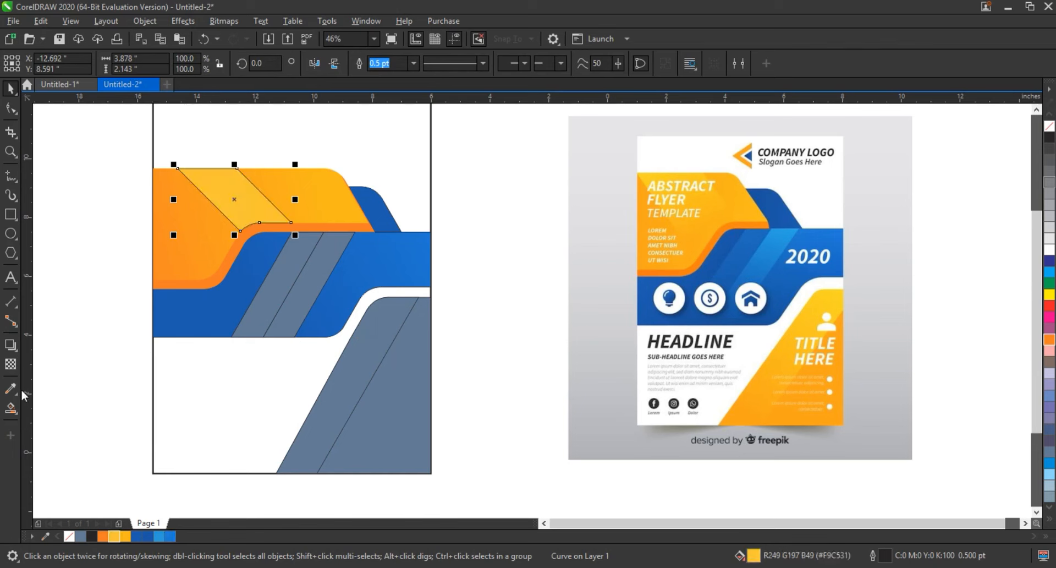
pyautogui.click(10, 363)
pyautogui.moveTo(209, 163); pyautogui.dragTo(252, 228)
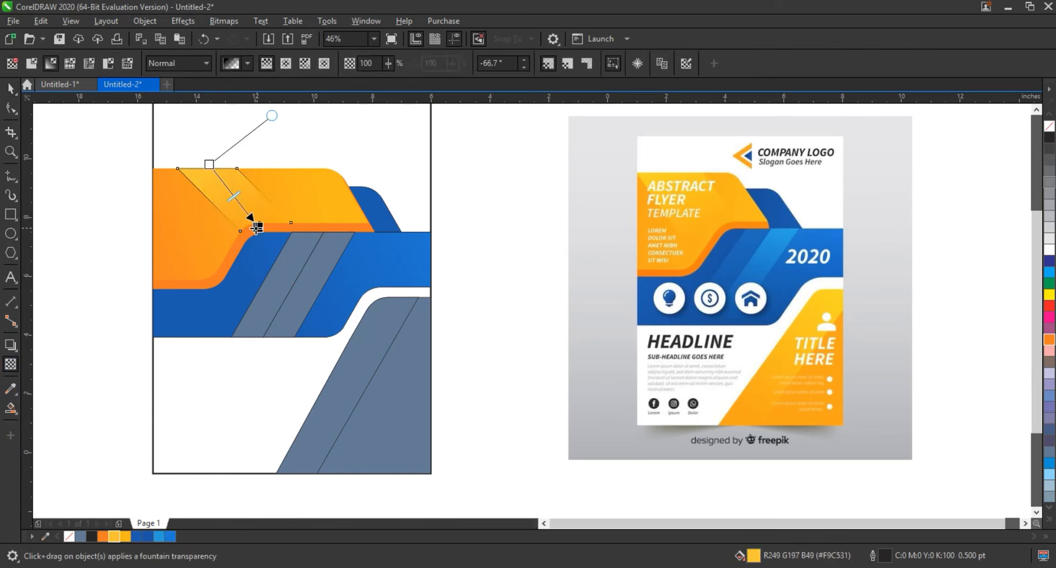
# - Fill both slanted strips on the blue band with light blue and fade each toward its lower end with a fountain transparency
pyautogui.click(316, 269)
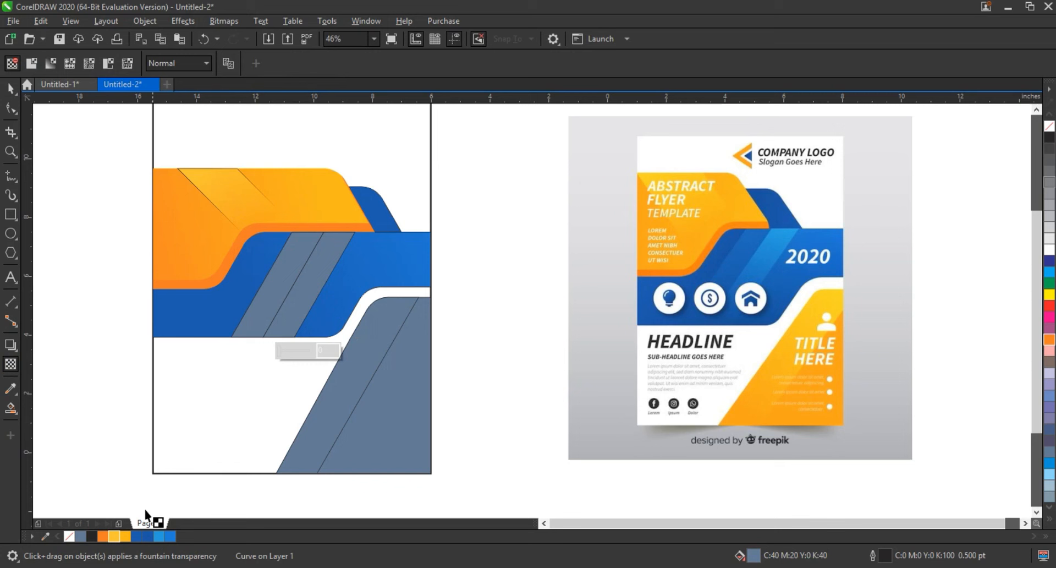
pyautogui.click(160, 537)
pyautogui.moveTo(351, 221); pyautogui.dragTo(274, 354)
pyautogui.click(282, 283)
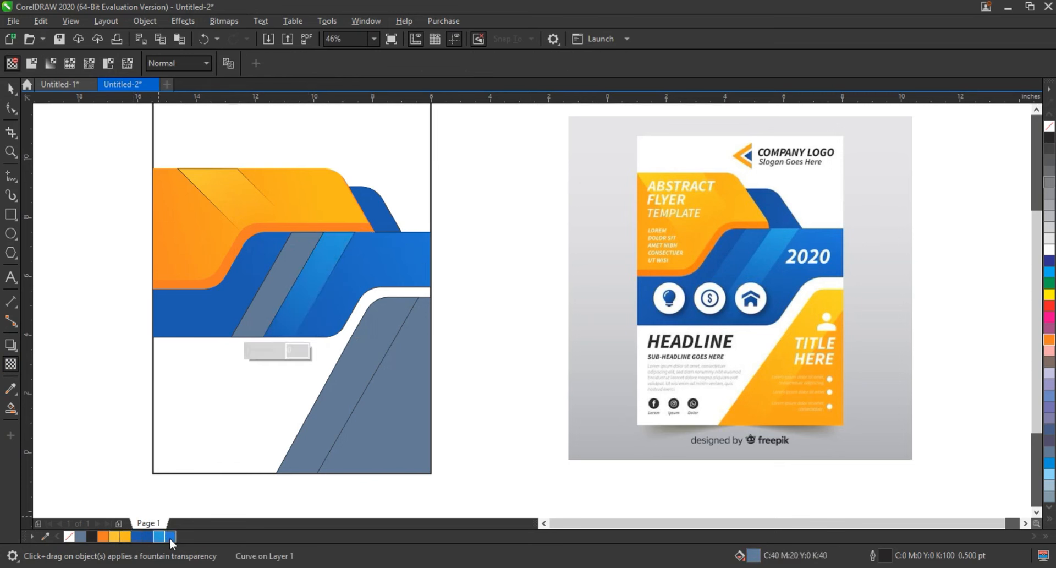
pyautogui.click(155, 534)
pyautogui.moveTo(312, 208); pyautogui.dragTo(281, 288)
# - Fill the strip on the lower-right shape with yellow #F9C531 and fade it downward with a fountain transparency
pyautogui.click(367, 371)
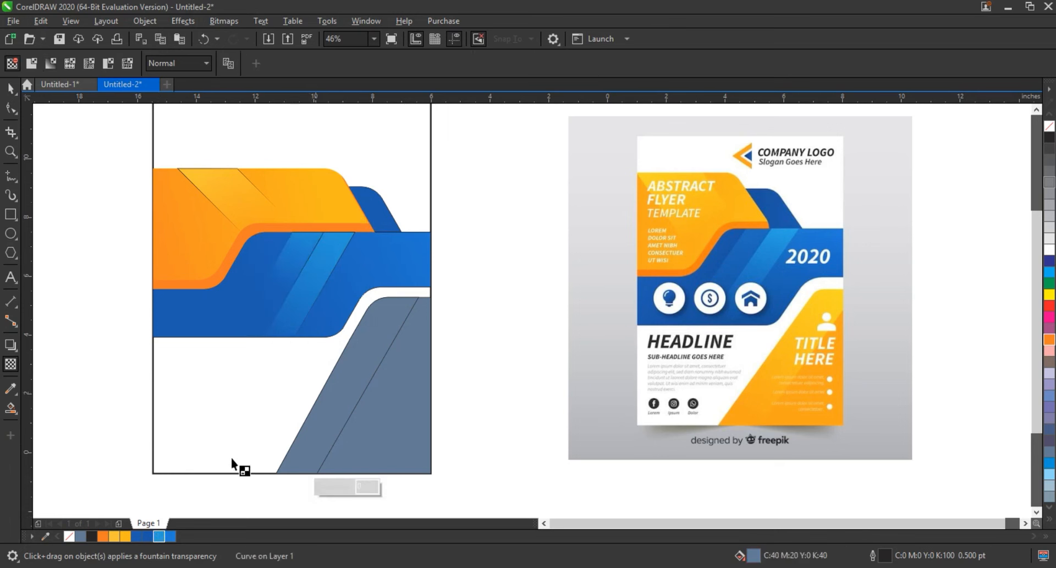
pyautogui.click(117, 535)
pyautogui.moveTo(386, 278); pyautogui.dragTo(338, 396)
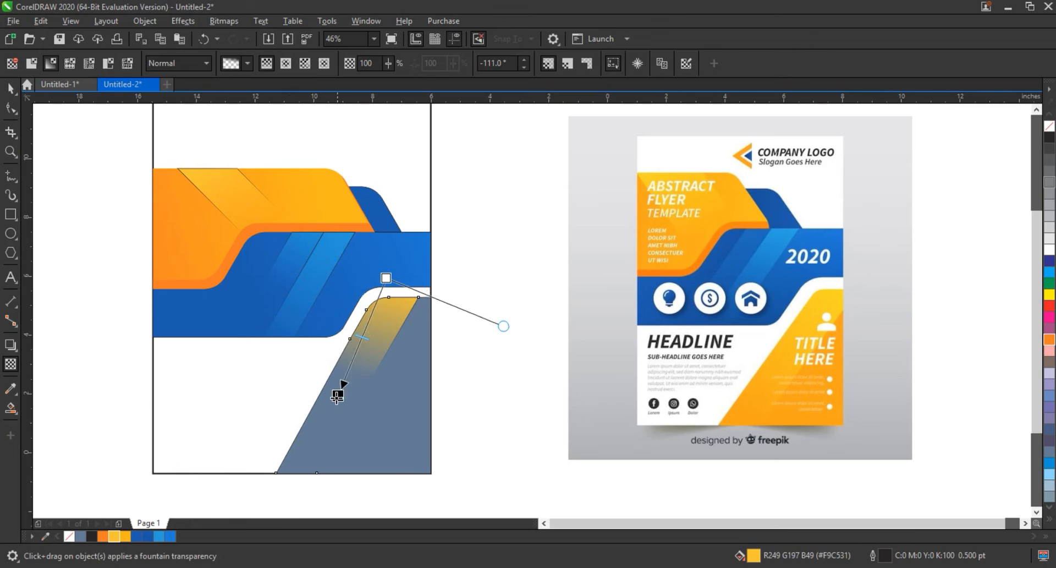
# - Fill the lower-right shape beneath the faded yellow strip with solid orange
pyautogui.press('space')
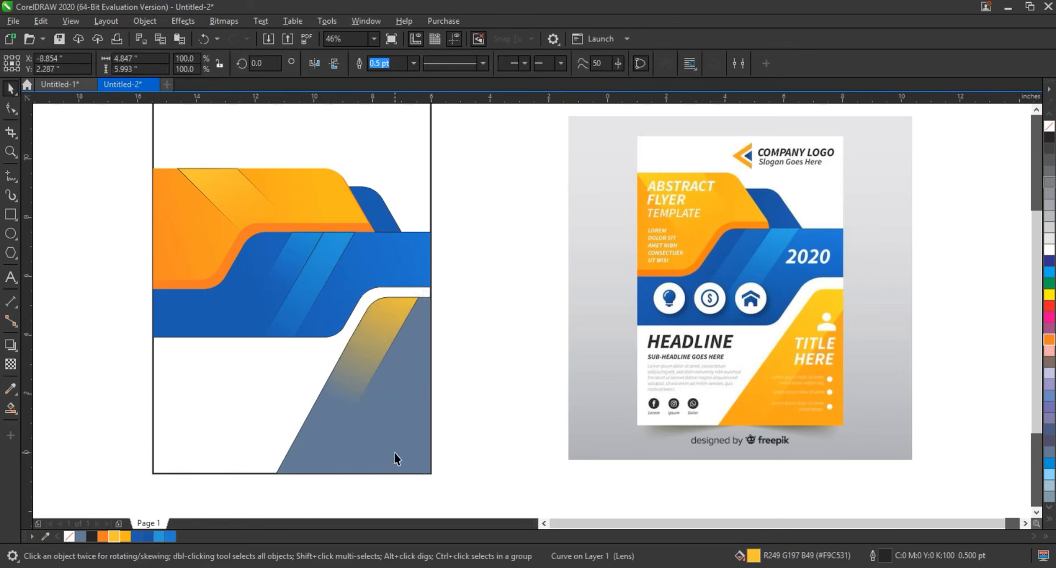
pyautogui.click(102, 536)
pyautogui.click(489, 330)
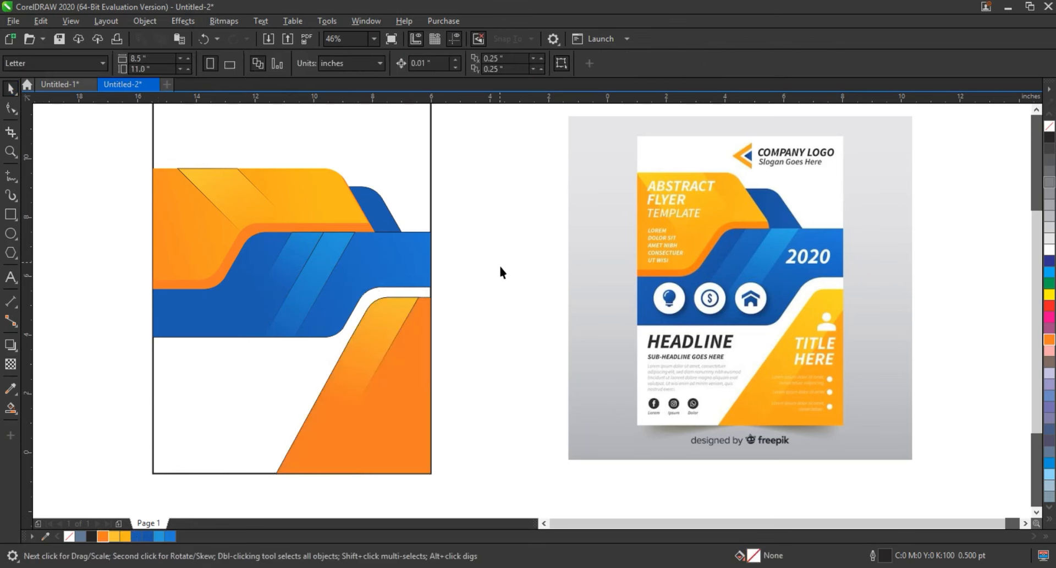
# - Select all nine flyer shapes together and remove their outlines
pyautogui.scroll(-3, 465, 405)
pyautogui.moveTo(274, 260); pyautogui.dragTo(273, 261)
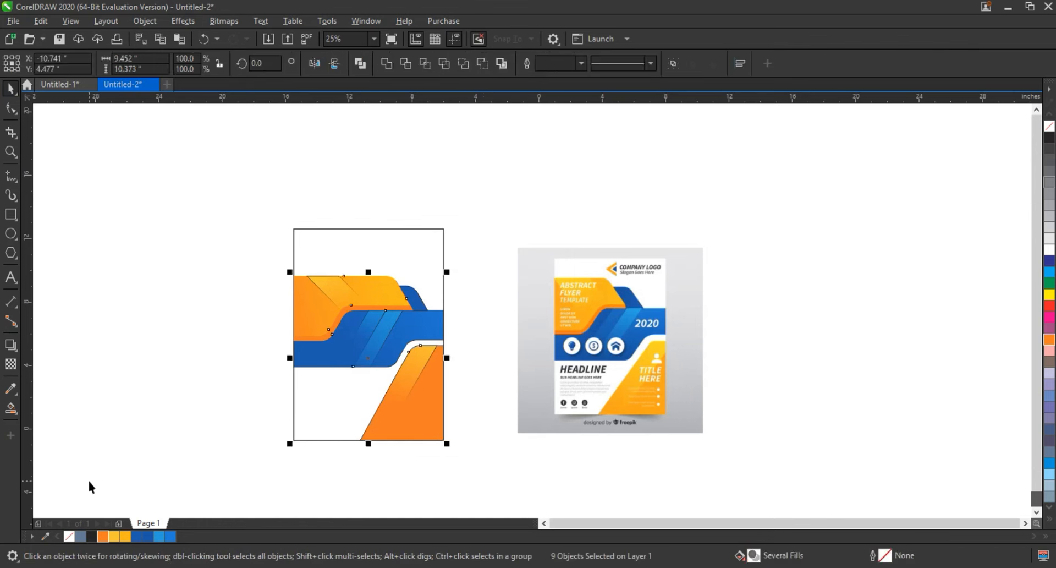
pyautogui.rightClick(70, 536)
pyautogui.click(238, 193)
# - Preview the flyer full screen beside the reference image to compare the two
pyautogui.moveTo(630, 452); pyautogui.dragTo(718, 457)
pyautogui.hotkey('shift', 'F2')
pyautogui.press('Escape')
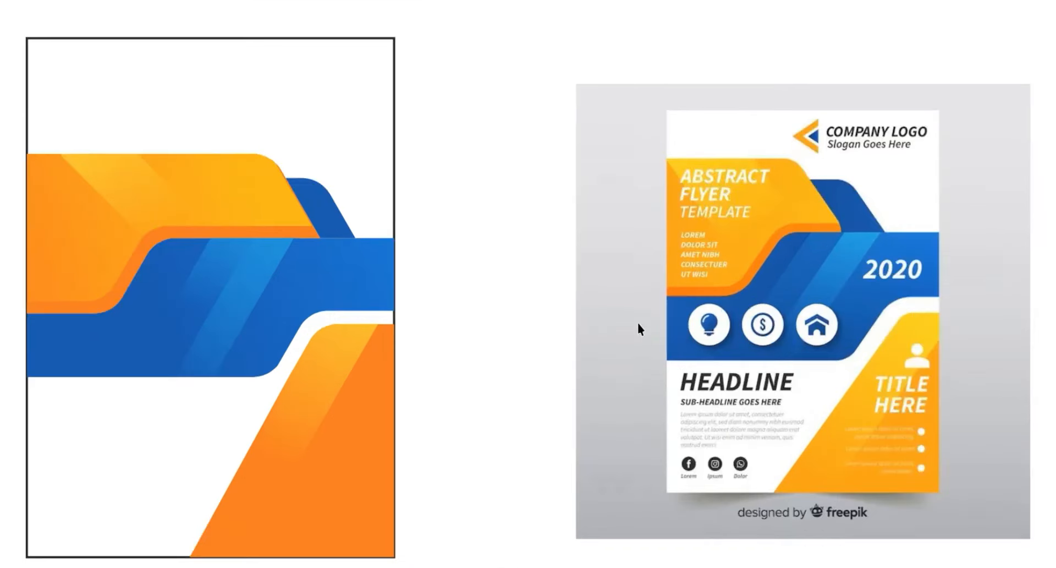